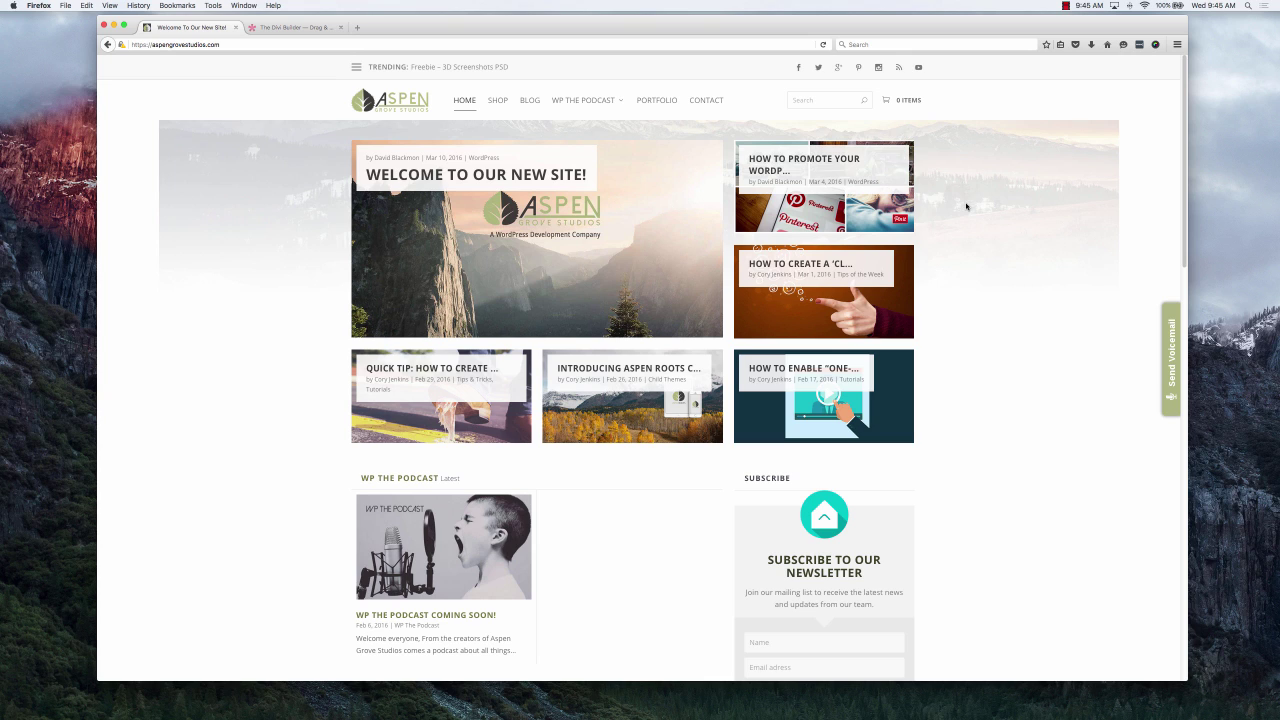
# Scroll the Divi Builder demo gallery down to Demo 13 and bring up its link menu
pyautogui.click(296, 27)
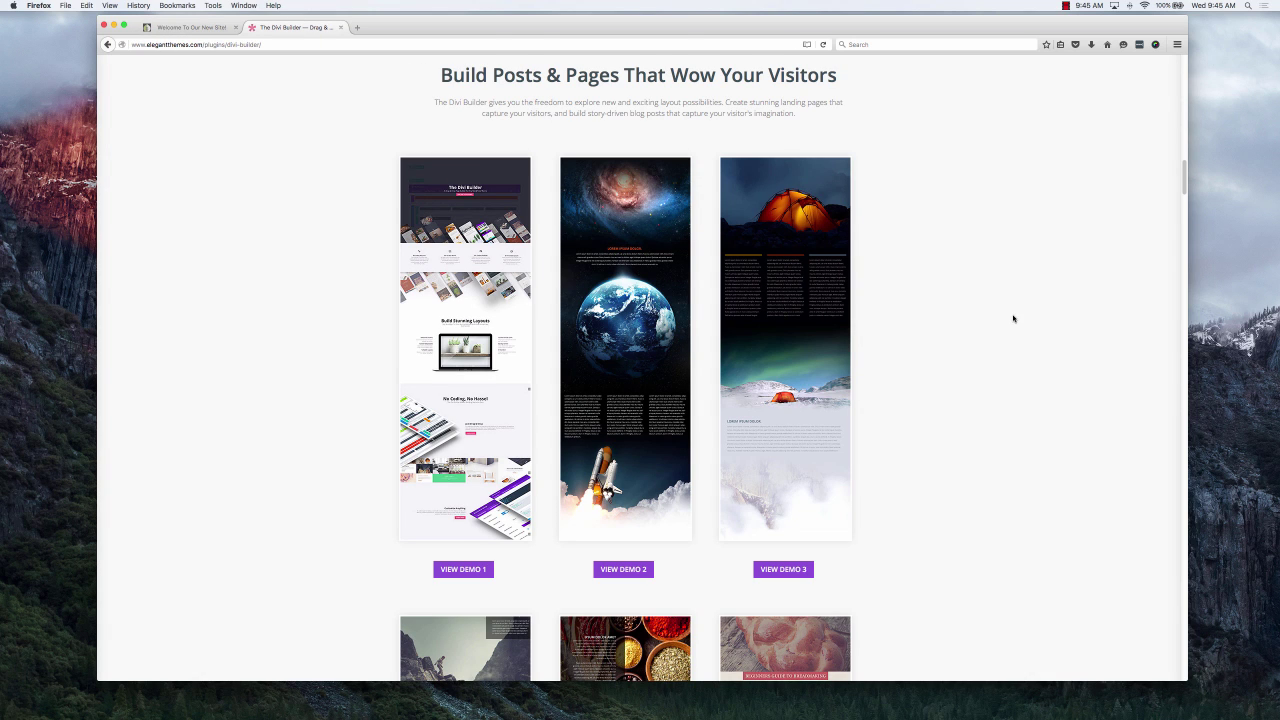
pyautogui.scroll(-5, 1013, 318)
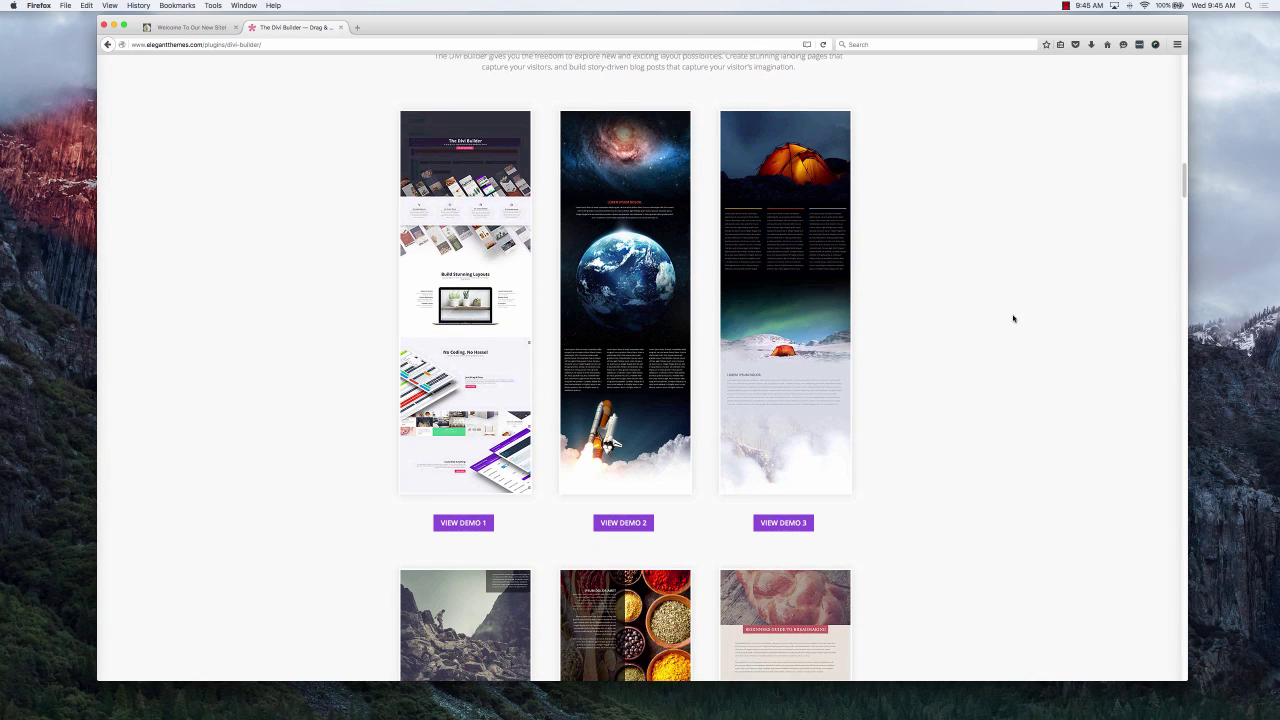
pyautogui.scroll(-10, 1013, 318)
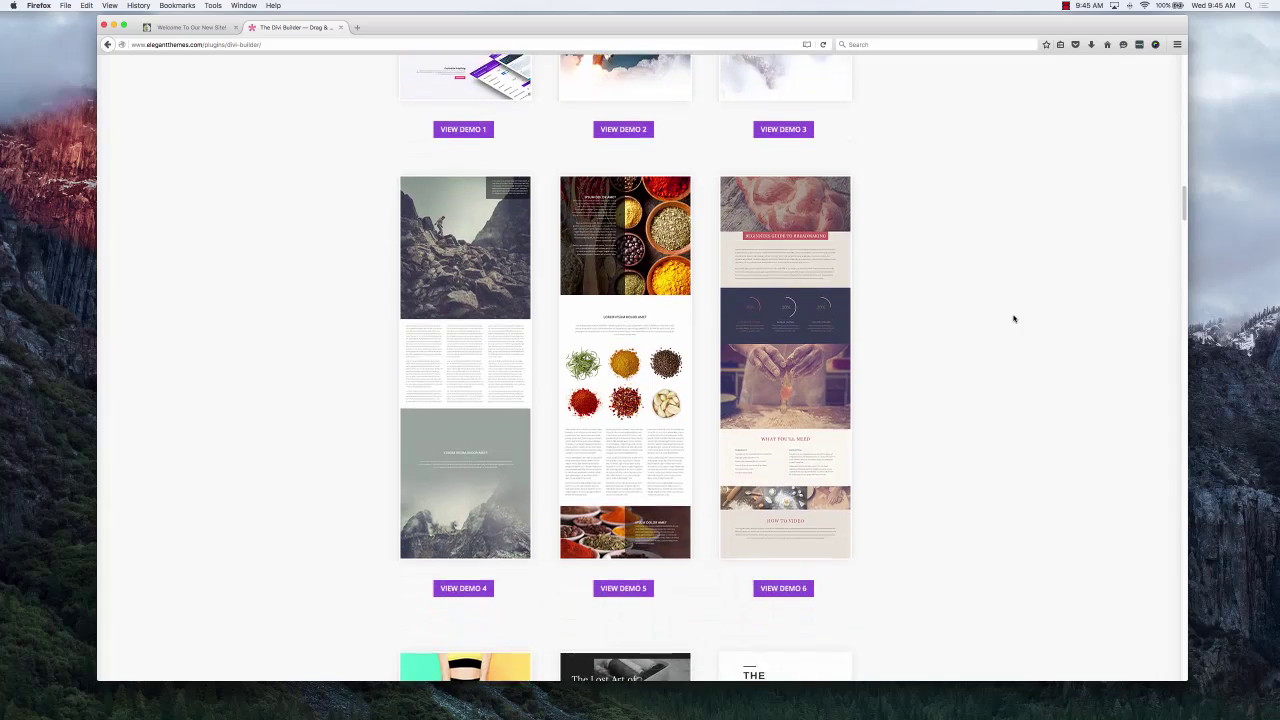
pyautogui.scroll(-8, 1013, 318)
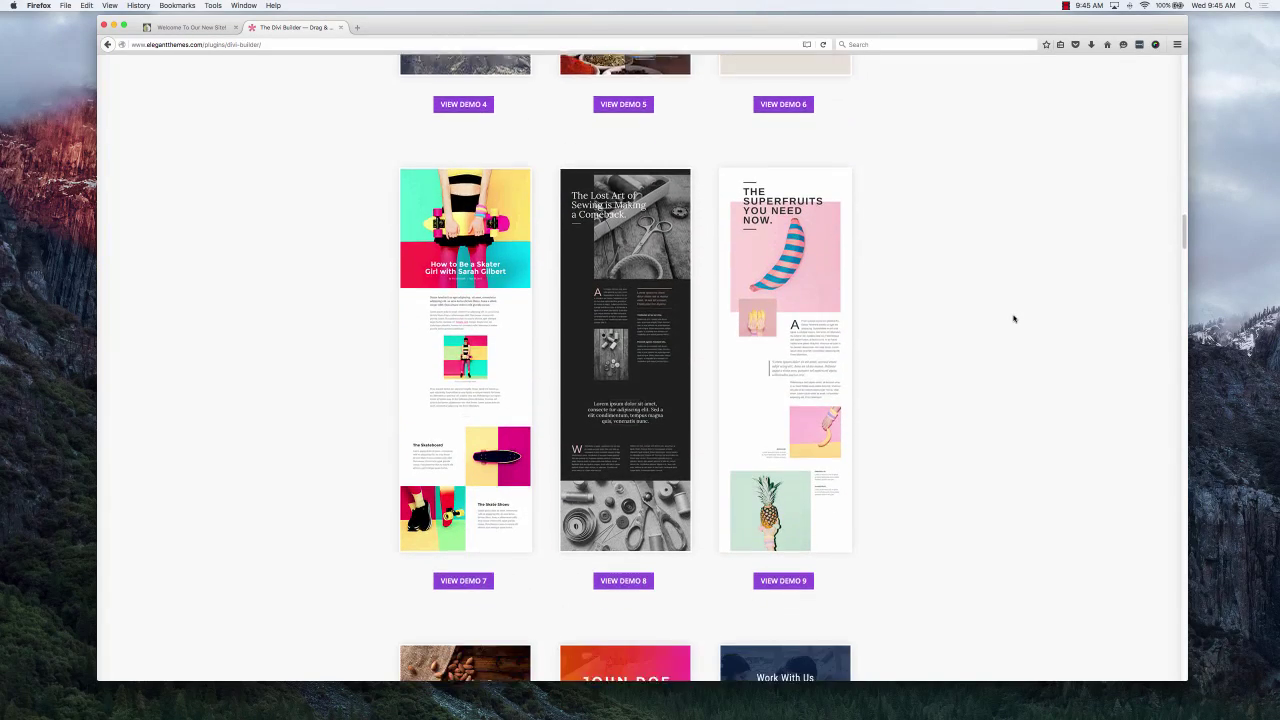
pyautogui.scroll(-6, 1014, 318)
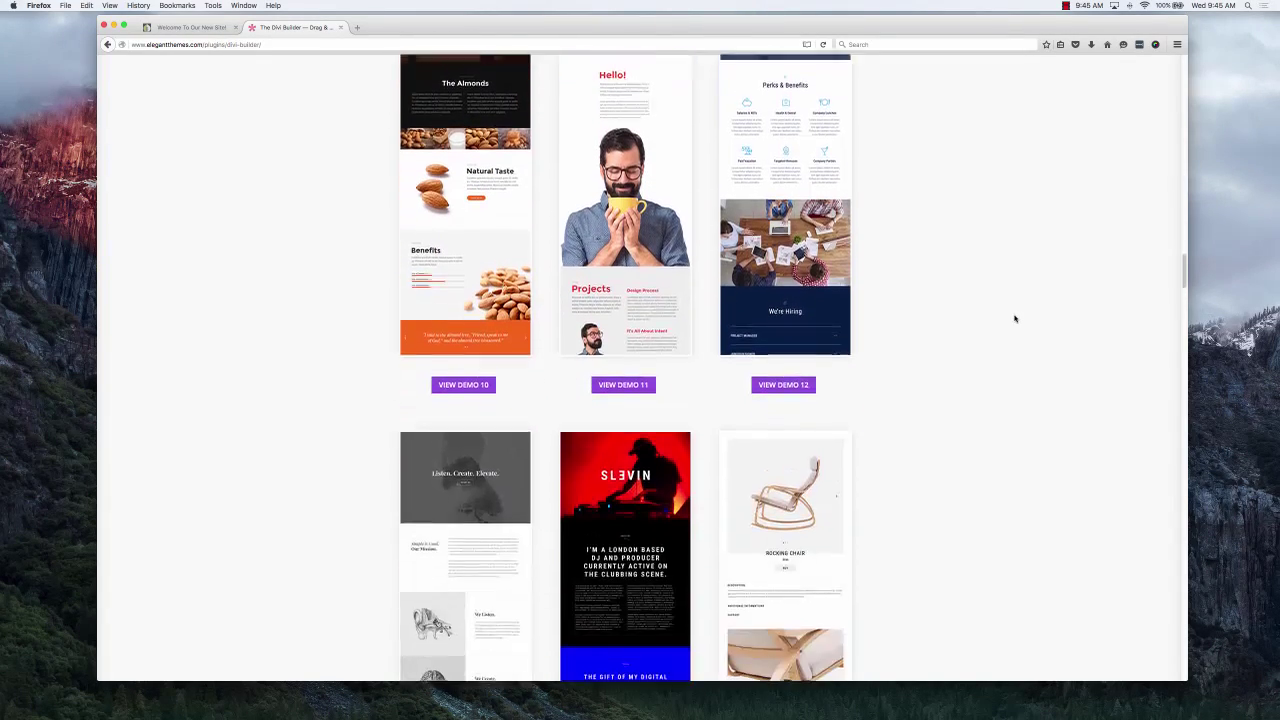
pyautogui.scroll(-2, 1015, 319)
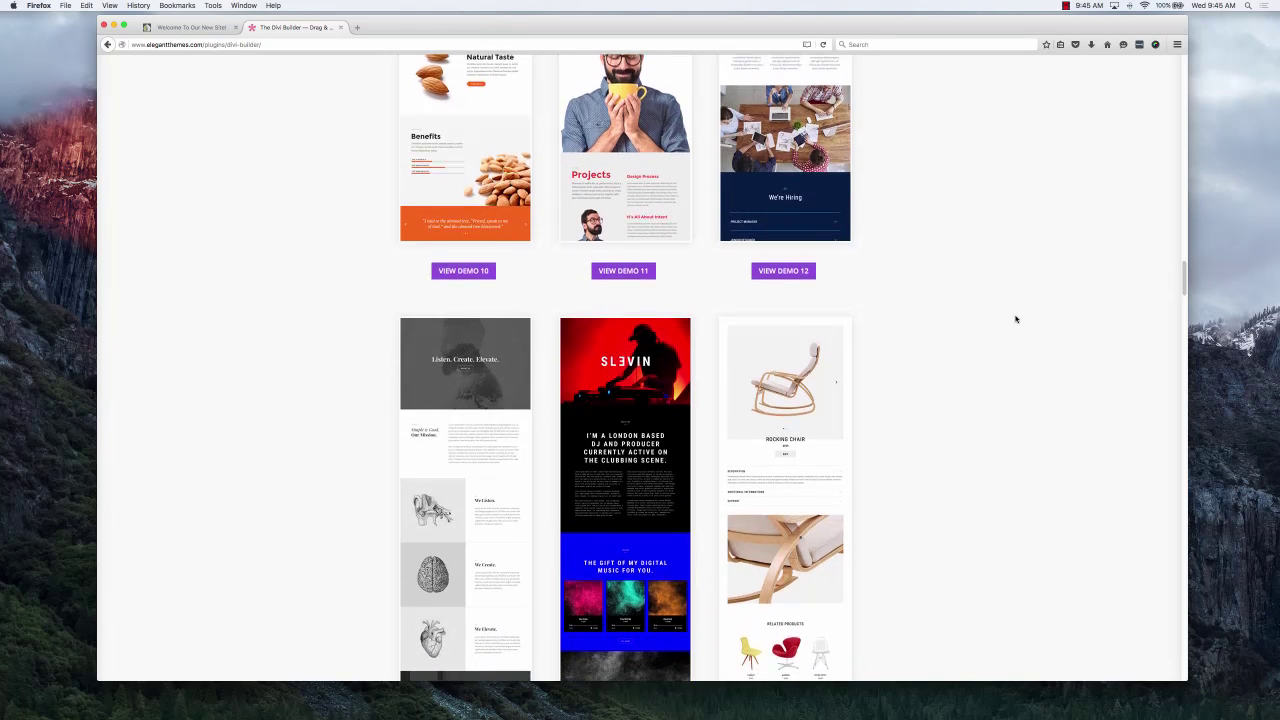
pyautogui.scroll(-1, 1015, 319)
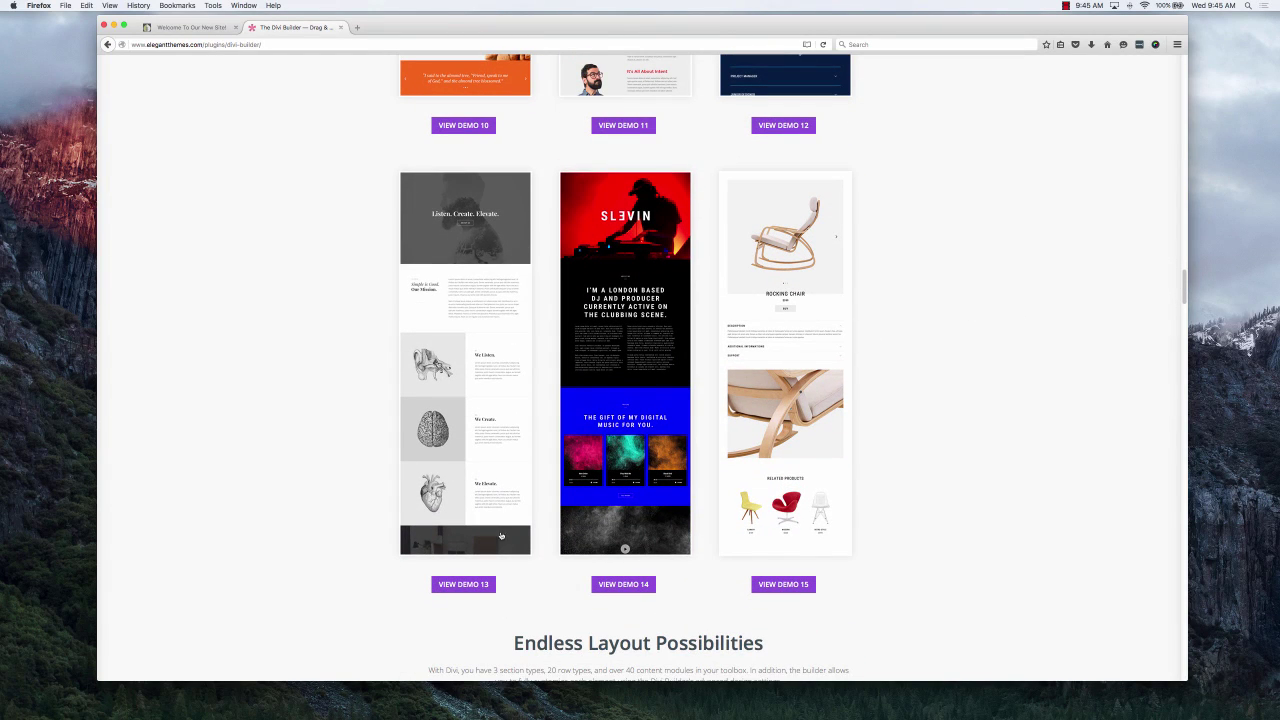
pyautogui.rightClick(465, 586)
# Open Demo 13 in a new tab, skim its About Us preview, and return to the gallery
pyautogui.click(487, 587)
pyautogui.click(381, 29)
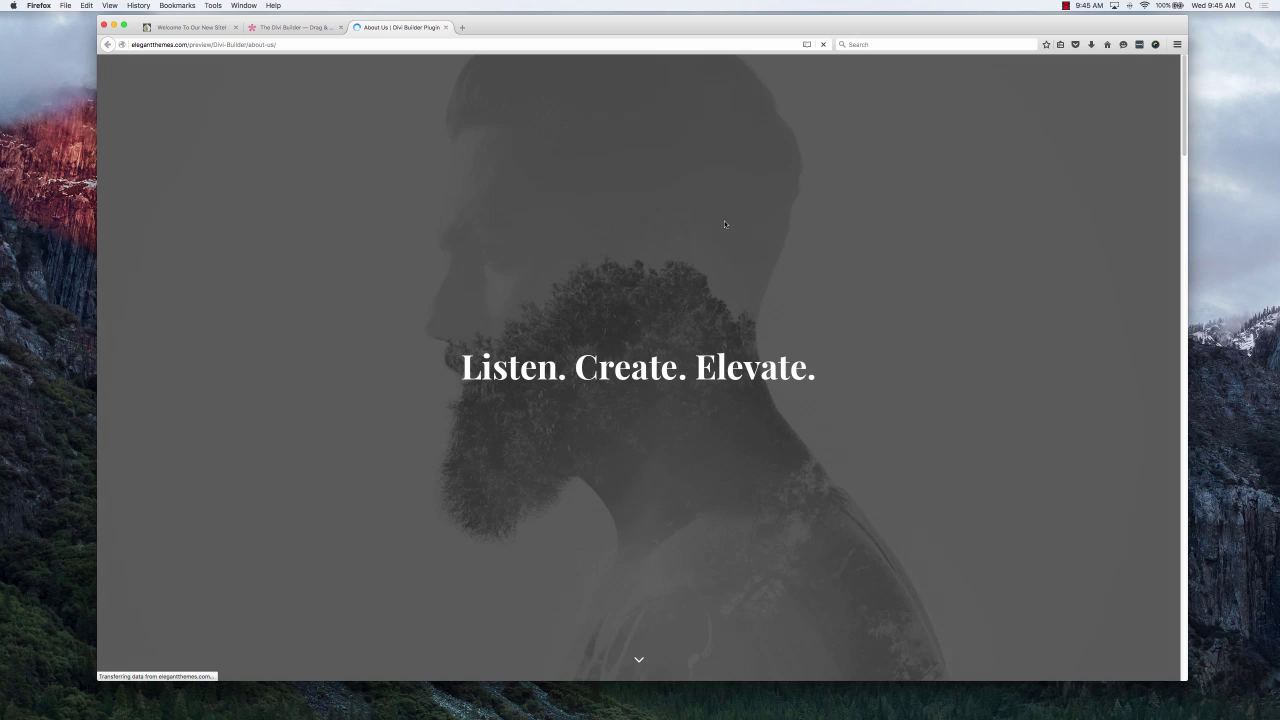
pyautogui.scroll(-15, 886, 290)
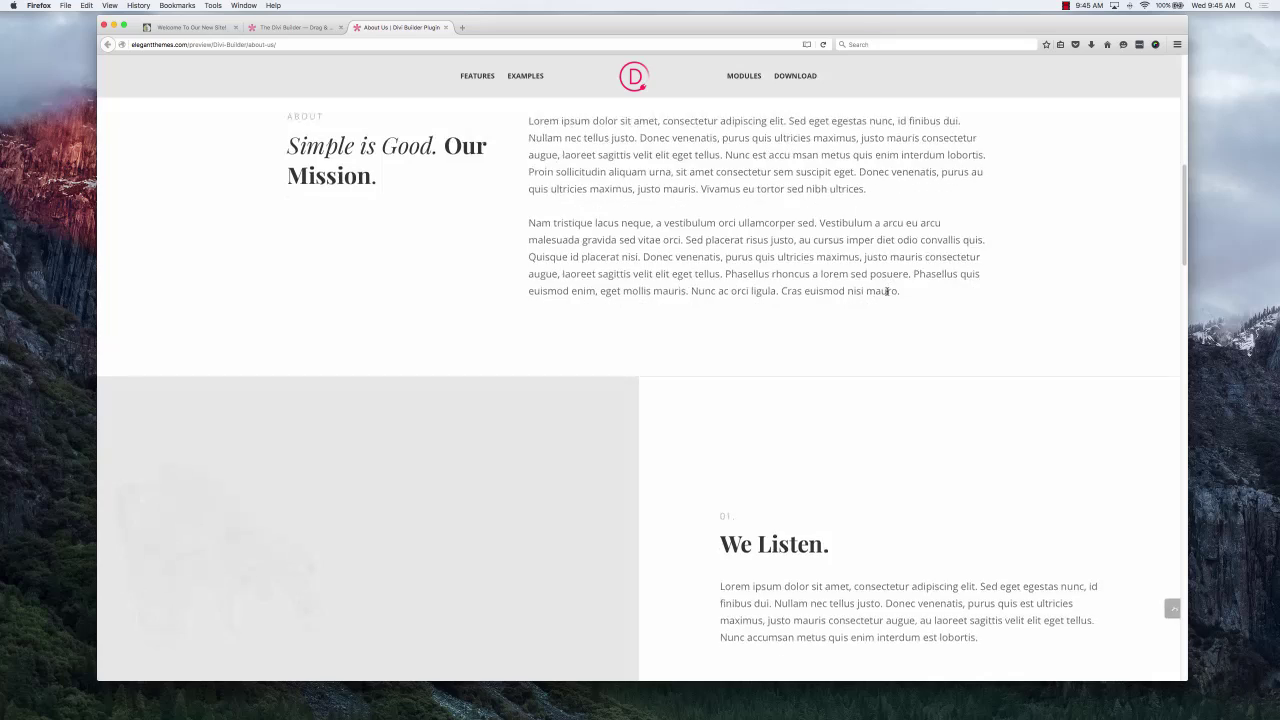
pyautogui.scroll(15, 886, 300)
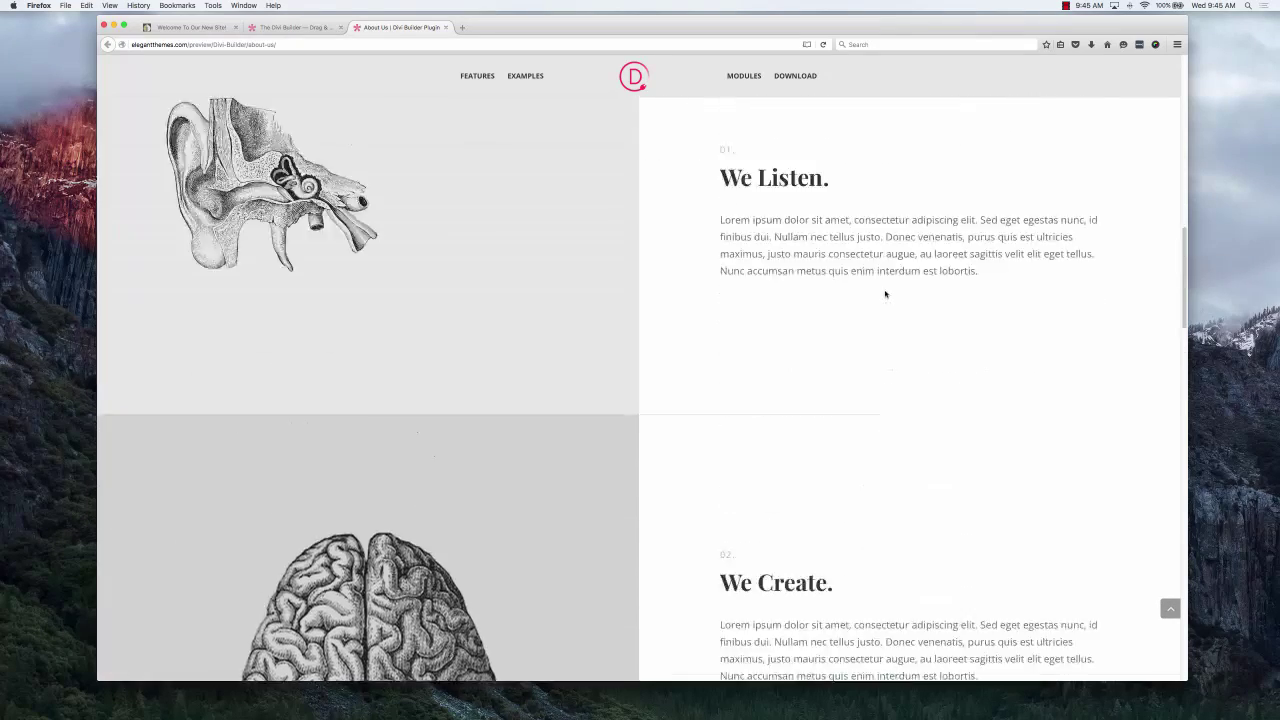
pyautogui.click(306, 32)
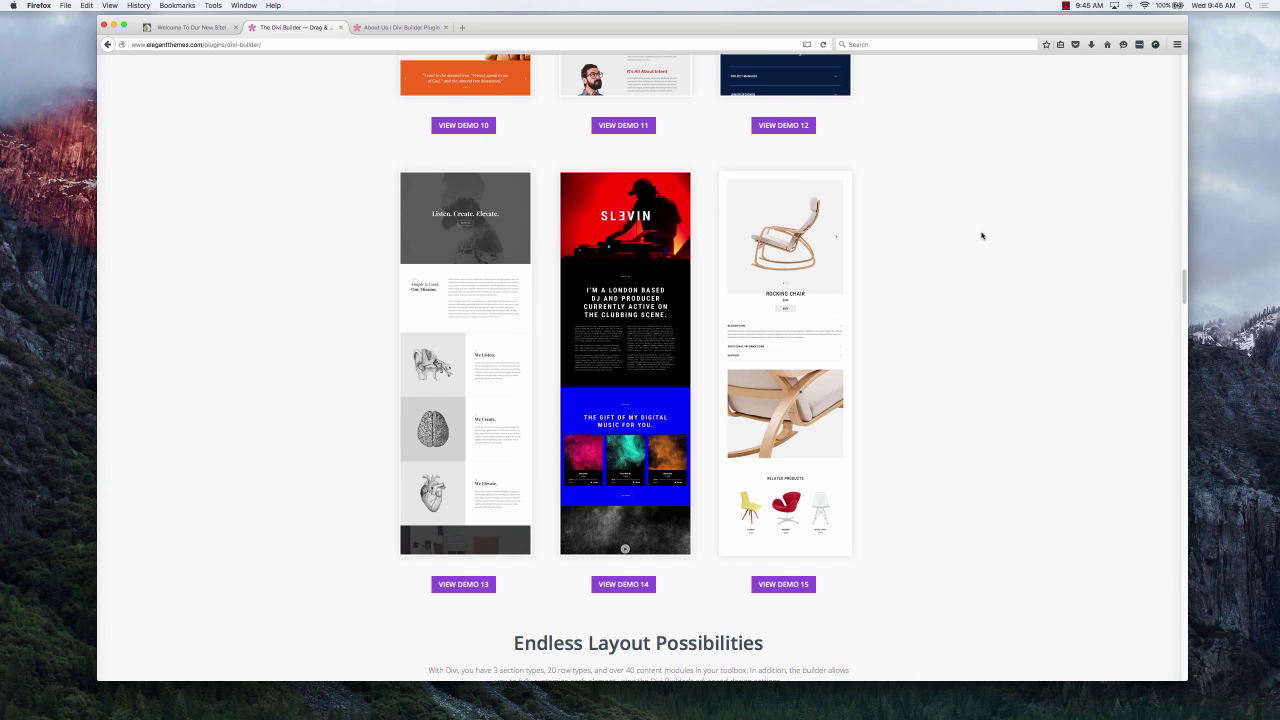
# Scroll back up the Divi Builder gallery to the earlier Demos 1 through 6
pyautogui.scroll(10, 981, 236)
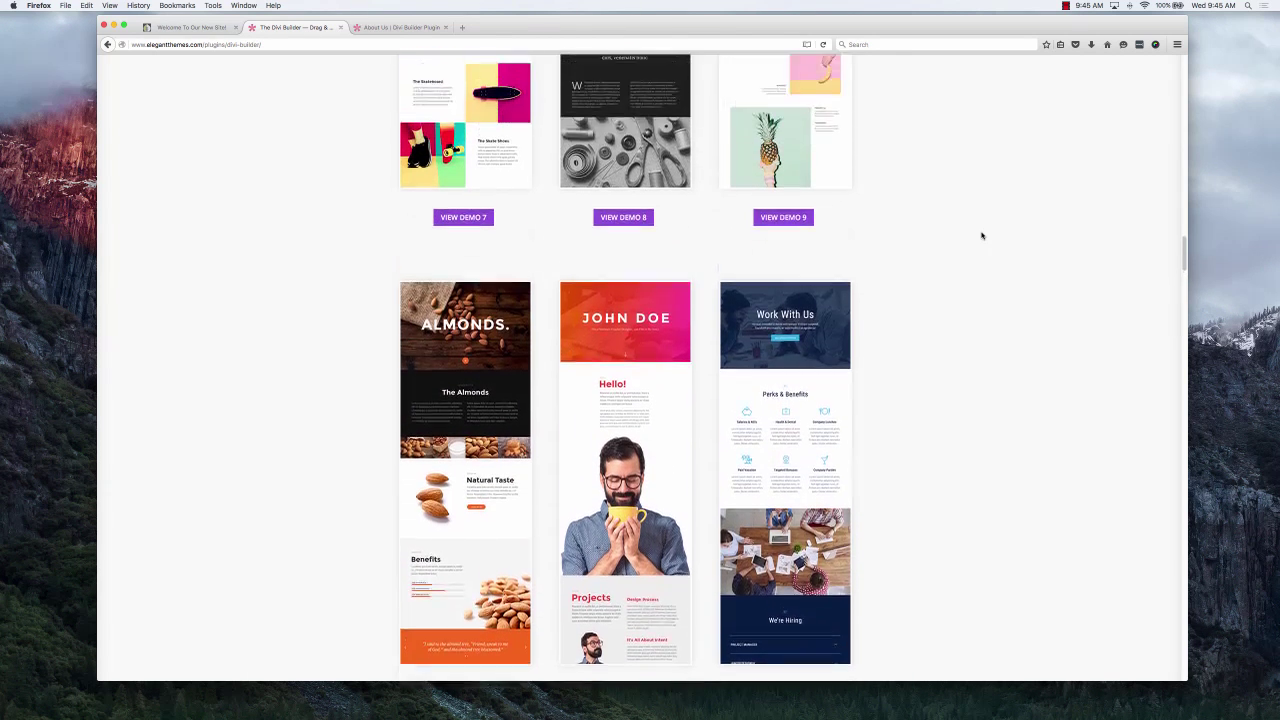
pyautogui.scroll(15, 981, 236)
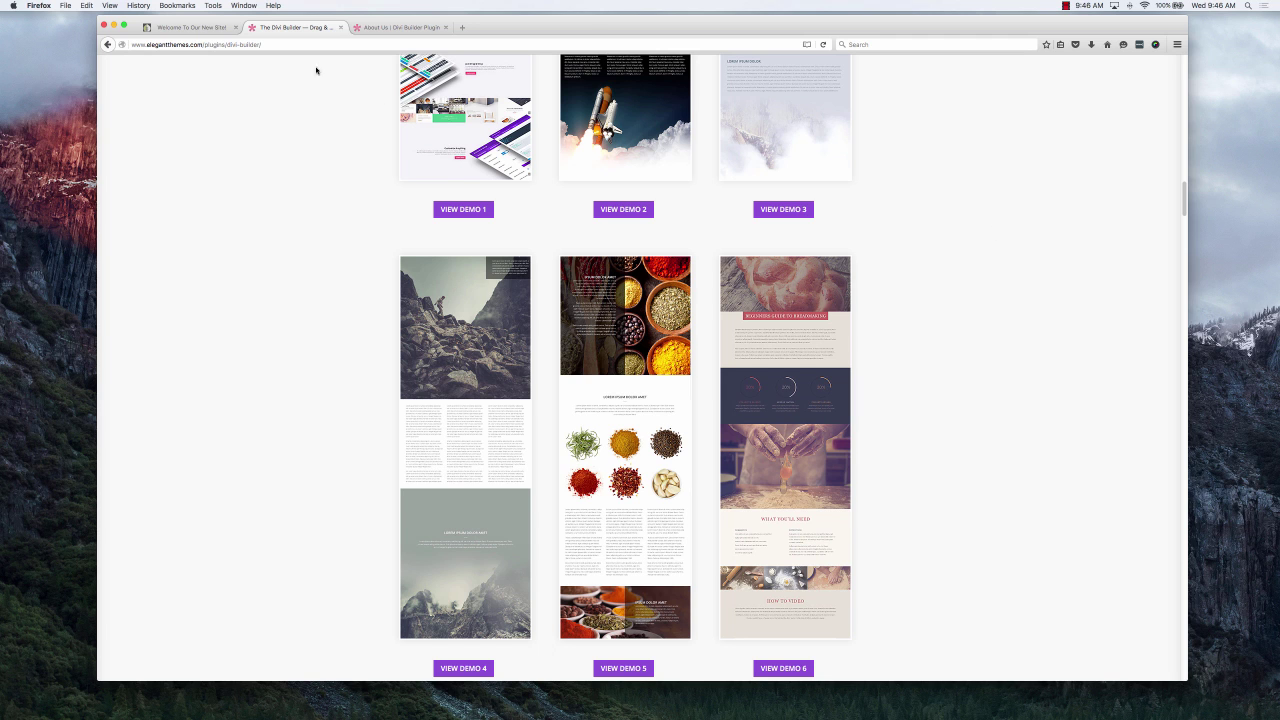
# Go to the Aspen Grove Studios Shop and add the free Divi Demo Zone to the cart
pyautogui.click(216, 31)
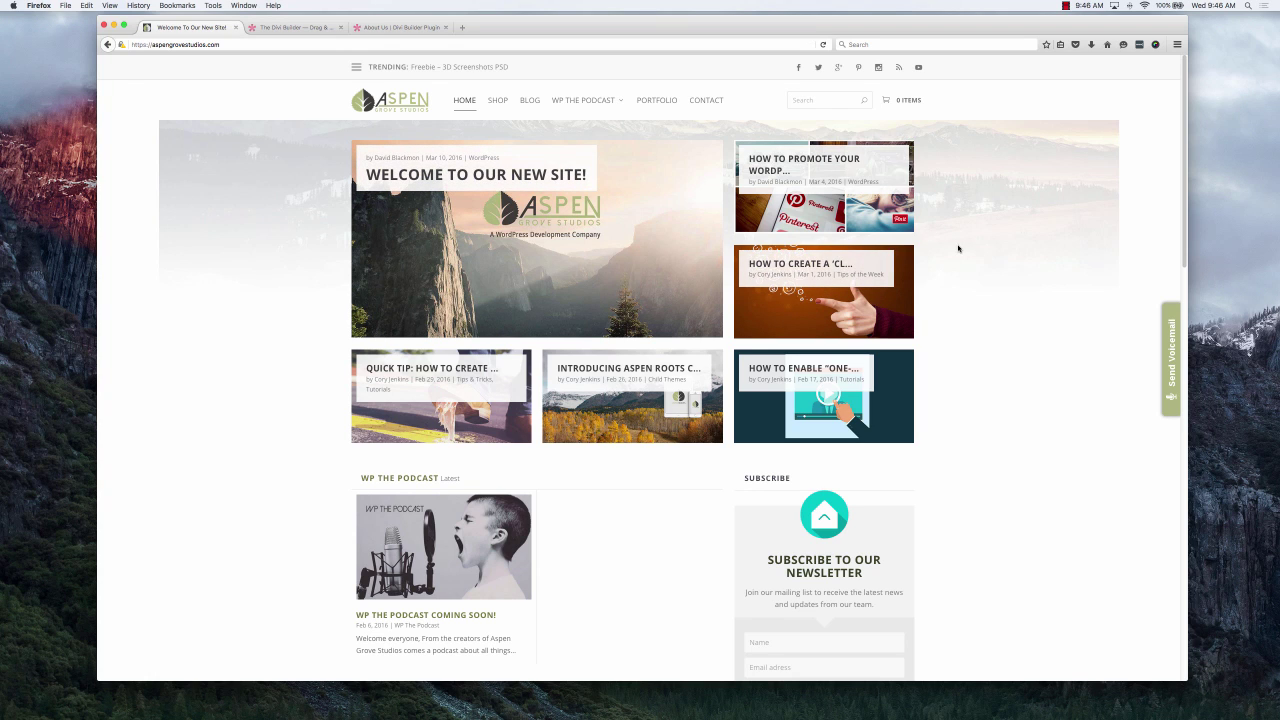
pyautogui.click(498, 101)
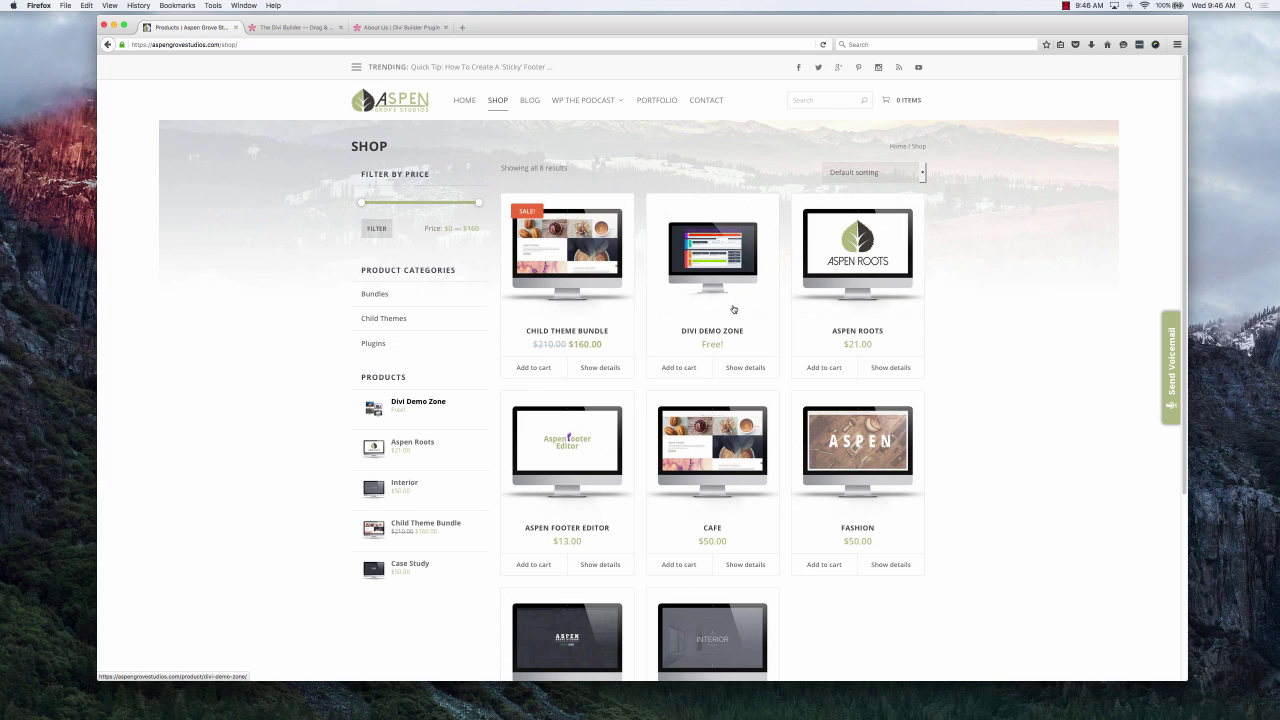
pyautogui.click(676, 368)
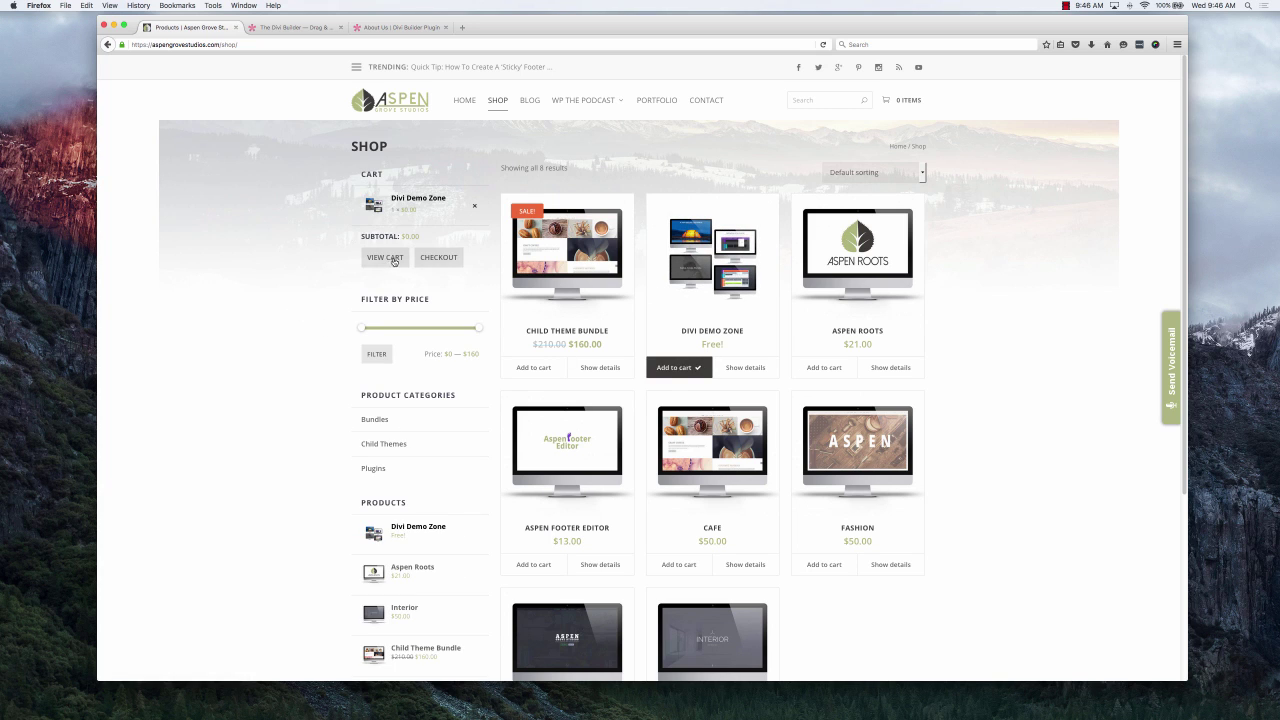
# Proceed to checkout and review the $0.00 Divi Demo Zone order with prefilled billing details
pyautogui.click(432, 260)
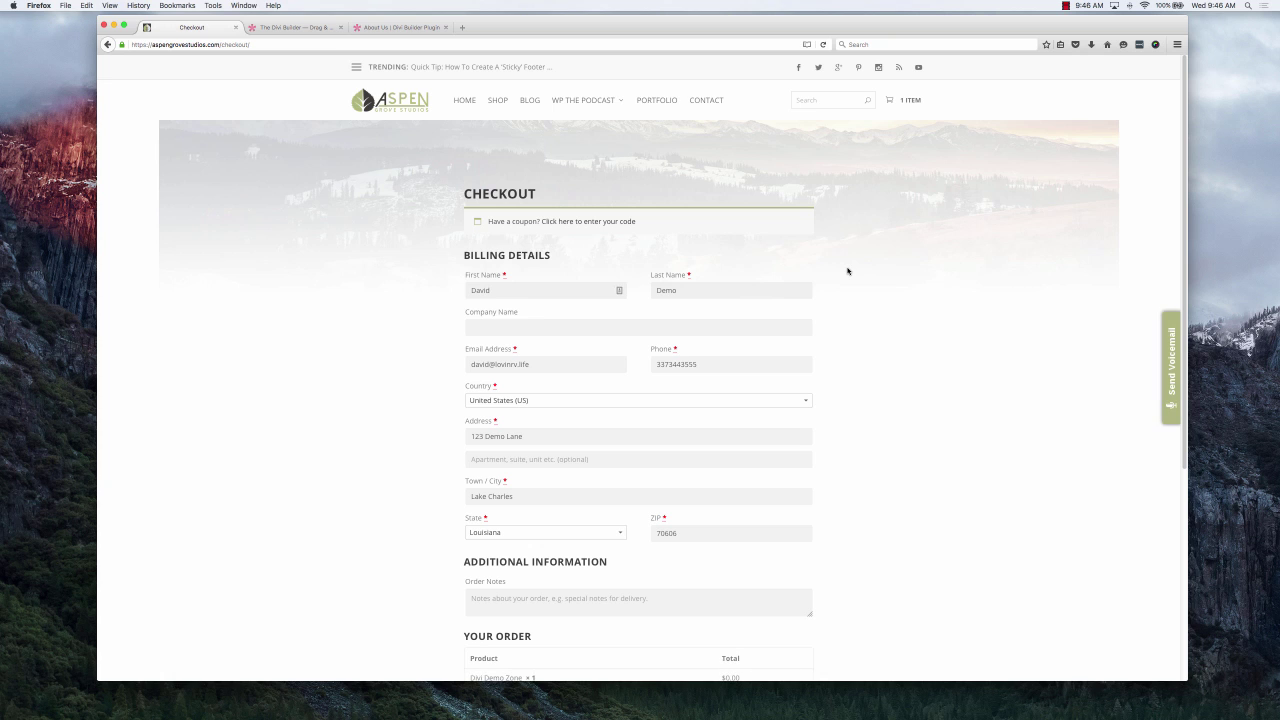
pyautogui.scroll(-3, 930, 325)
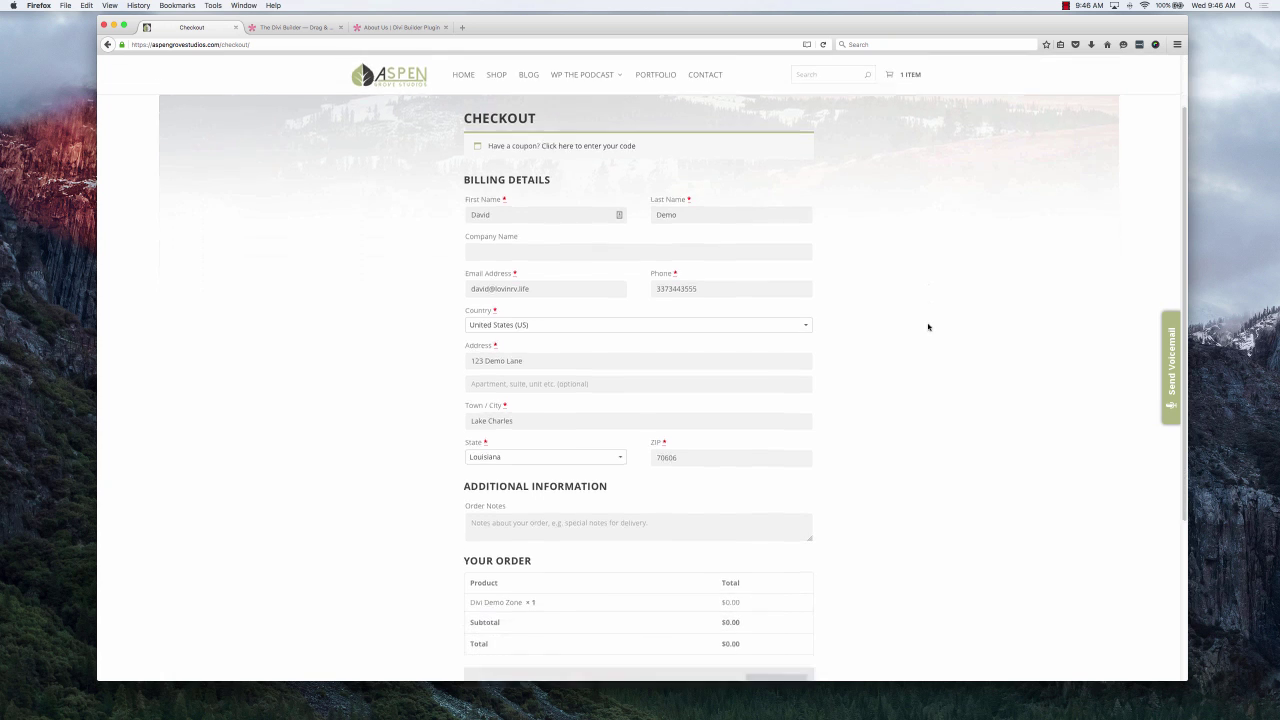
pyautogui.scroll(-1, 900, 350)
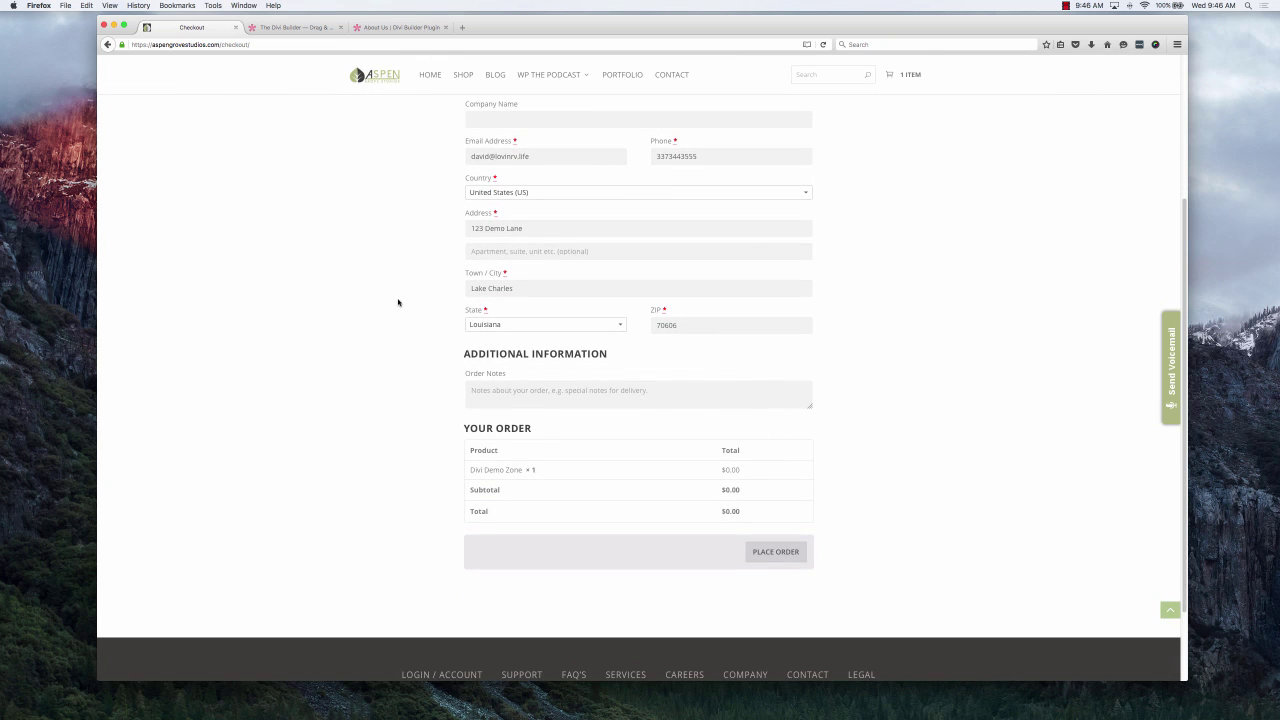
pyautogui.scroll(4, 397, 302)
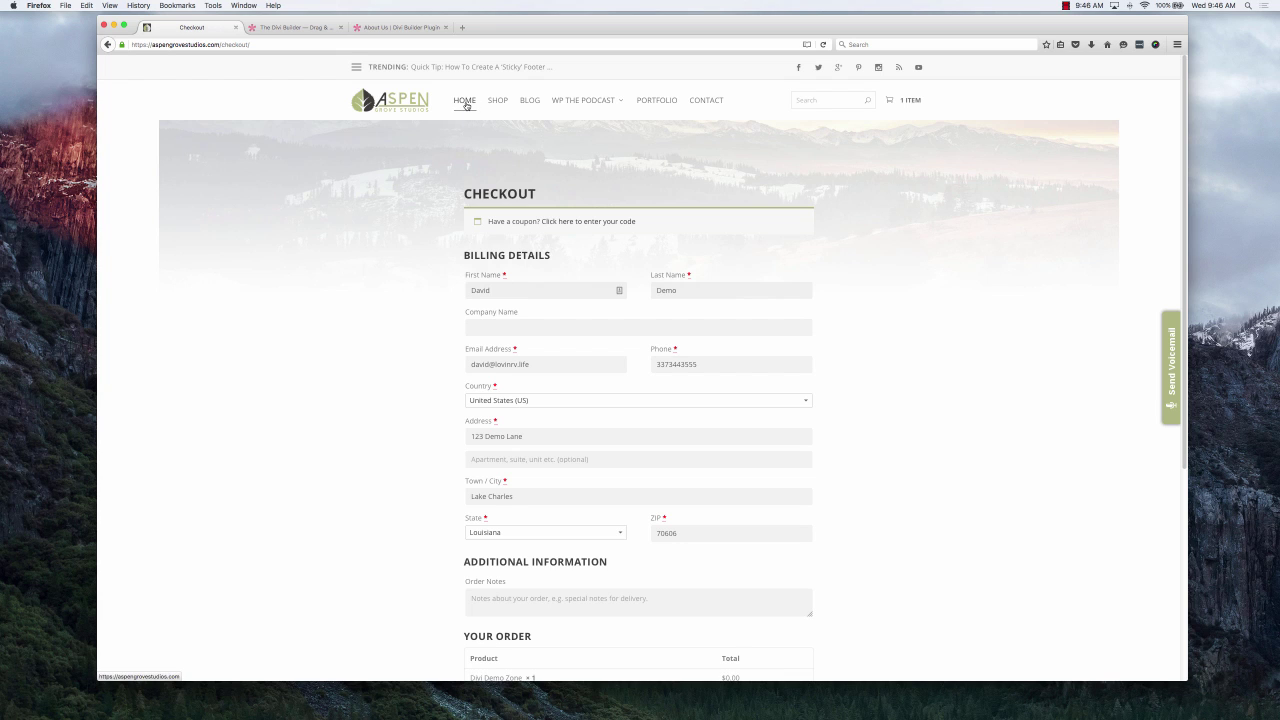
# Return to the homepage and follow the LOGIN / ACCOUNT link in the hamburger menu's footer
pyautogui.click(466, 106)
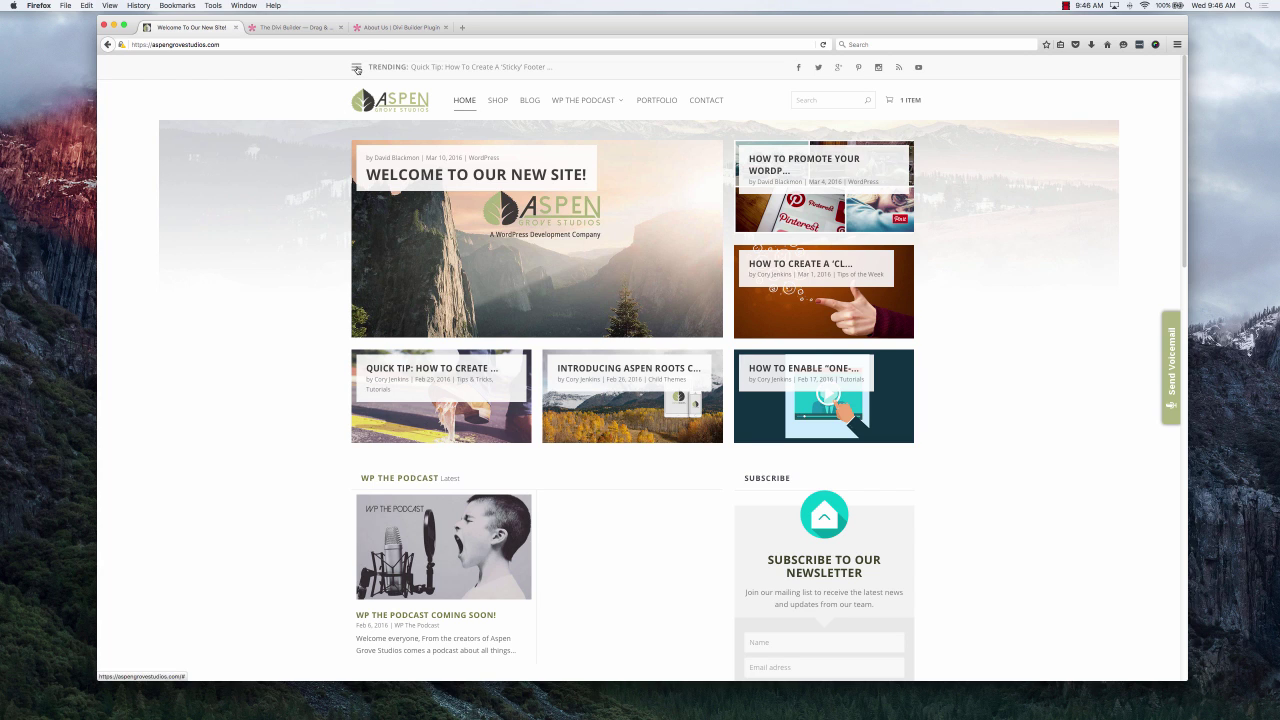
pyautogui.click(357, 68)
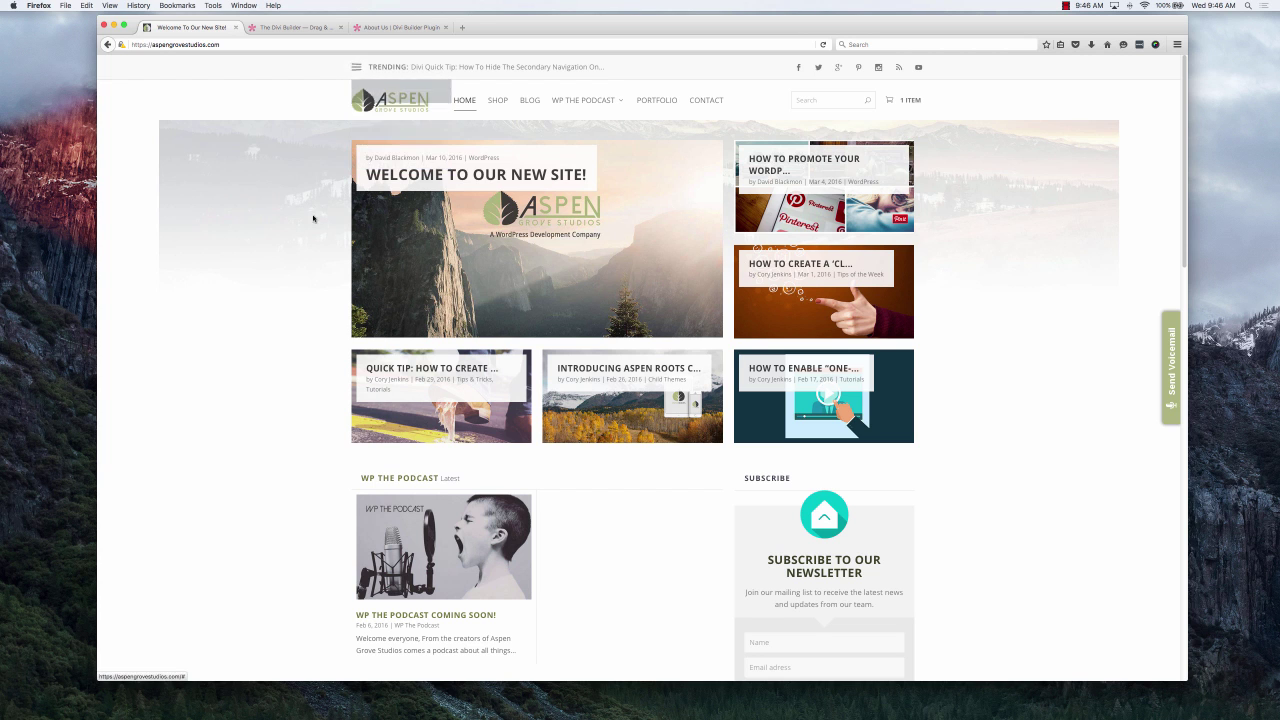
pyautogui.scroll(-5, 323, 271)
pyautogui.scroll(-10, 325, 450)
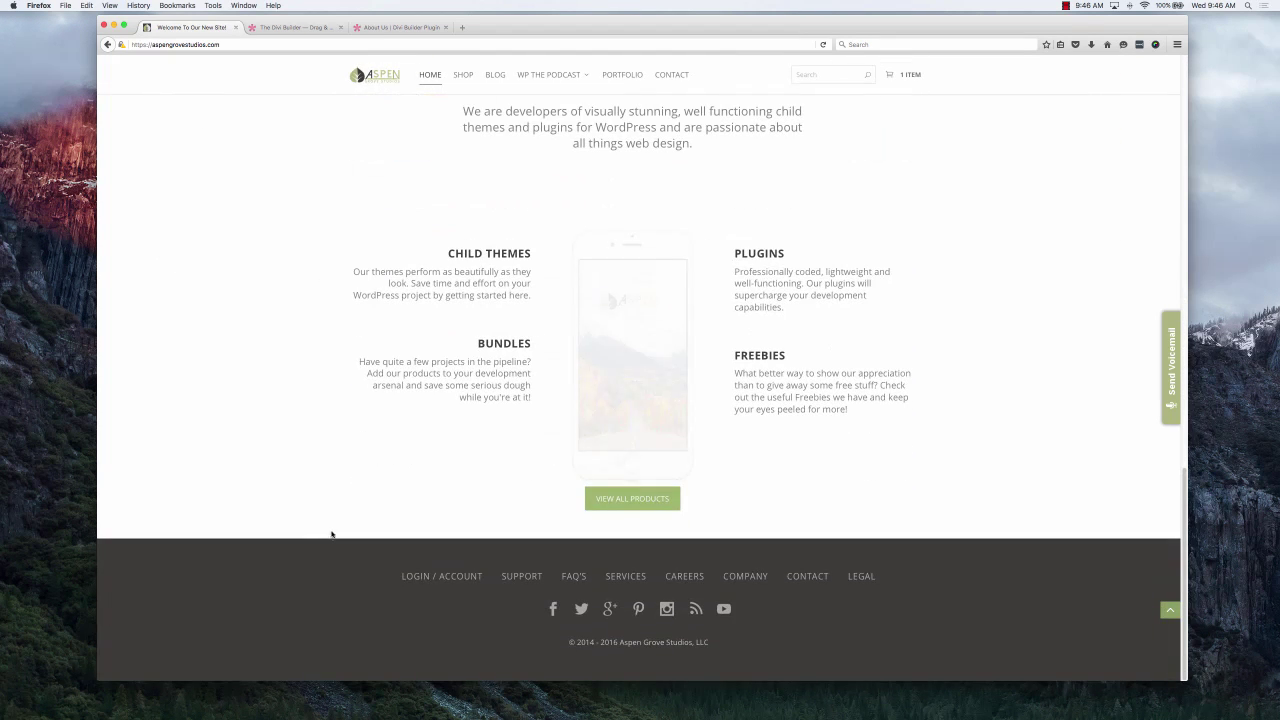
pyautogui.click(430, 577)
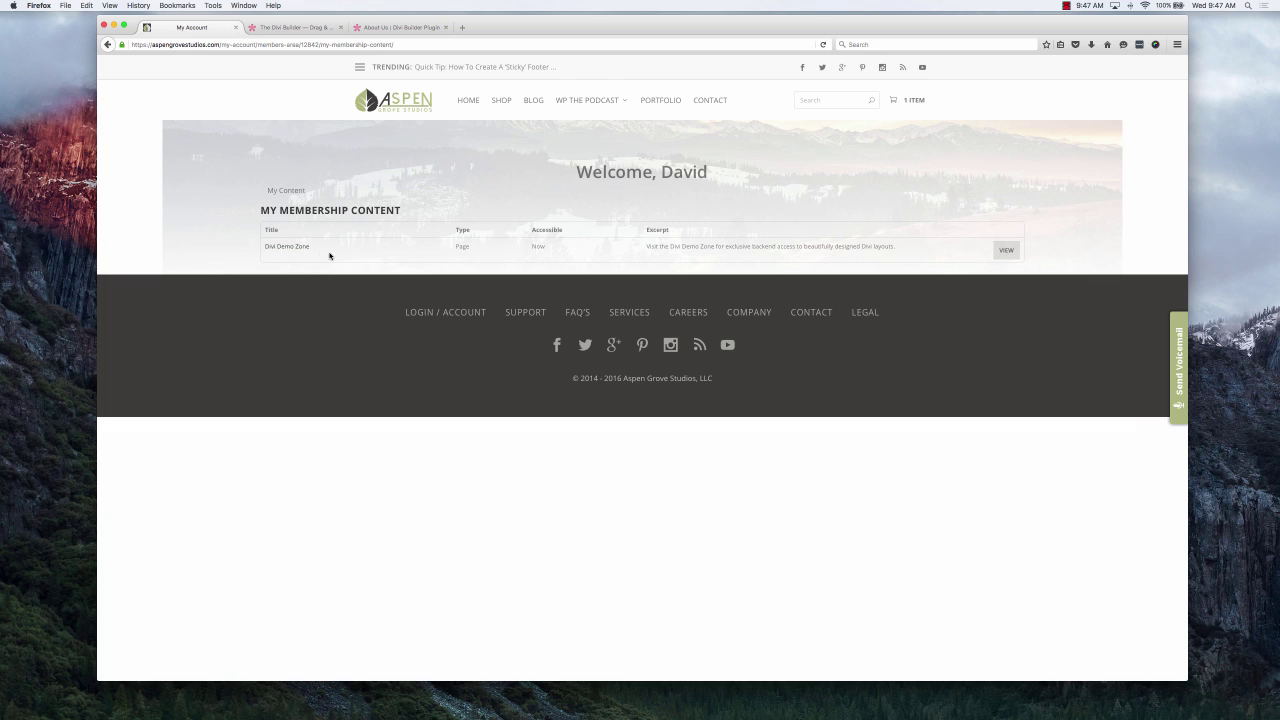
# Open the Divi Demo Zone entry in the My Membership Content table
pyautogui.click(285, 248)
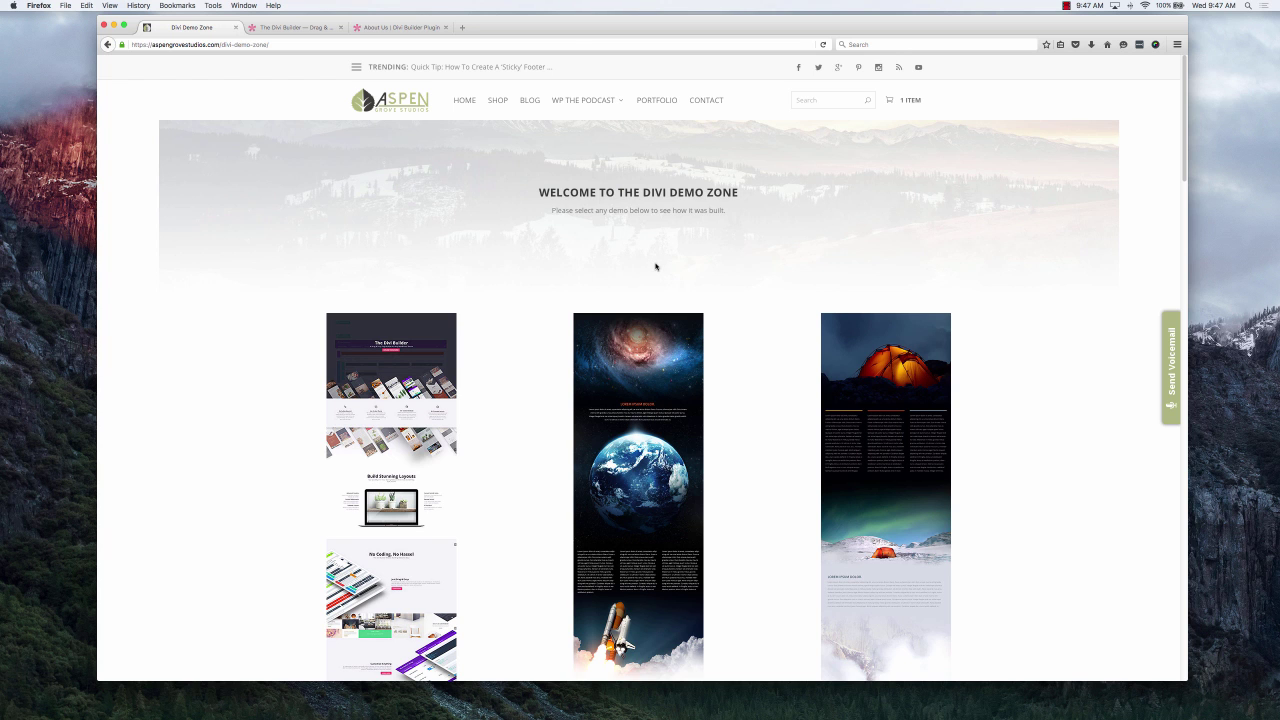
# Scroll the Divi Demo Zone grid down to the Demo 13–15 row
pyautogui.scroll(-5, 786, 355)
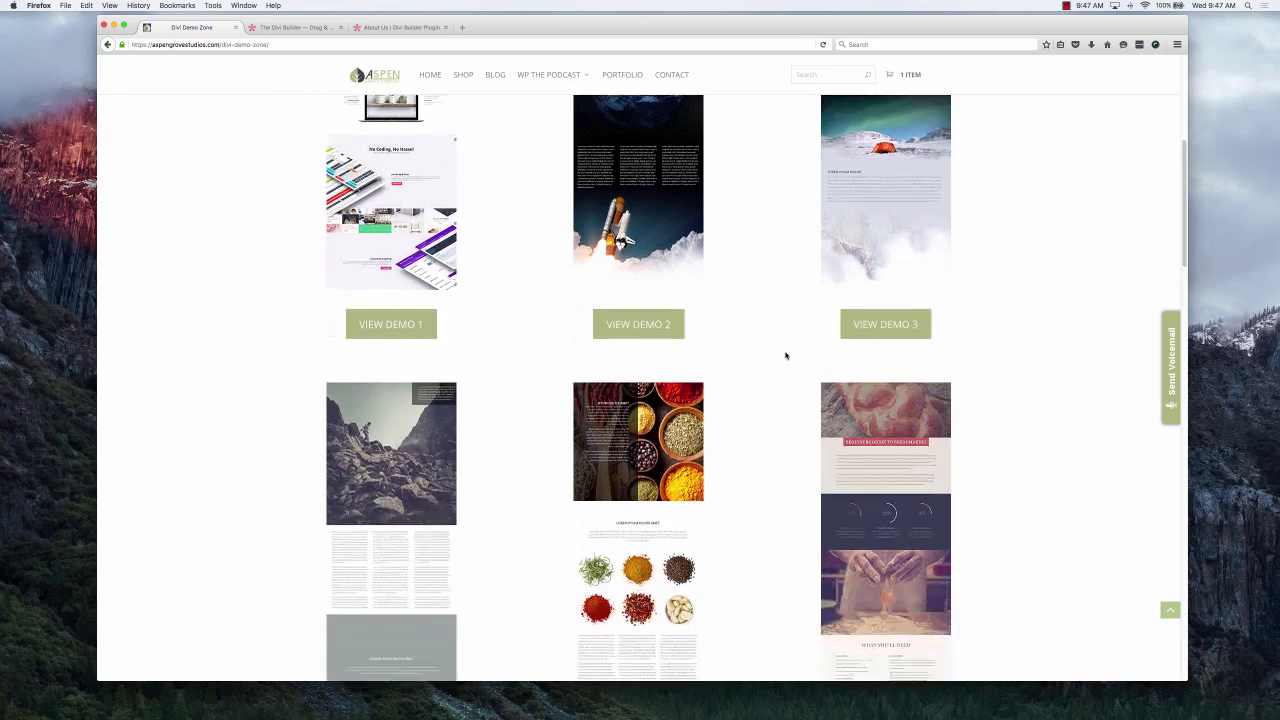
pyautogui.scroll(-7, 786, 355)
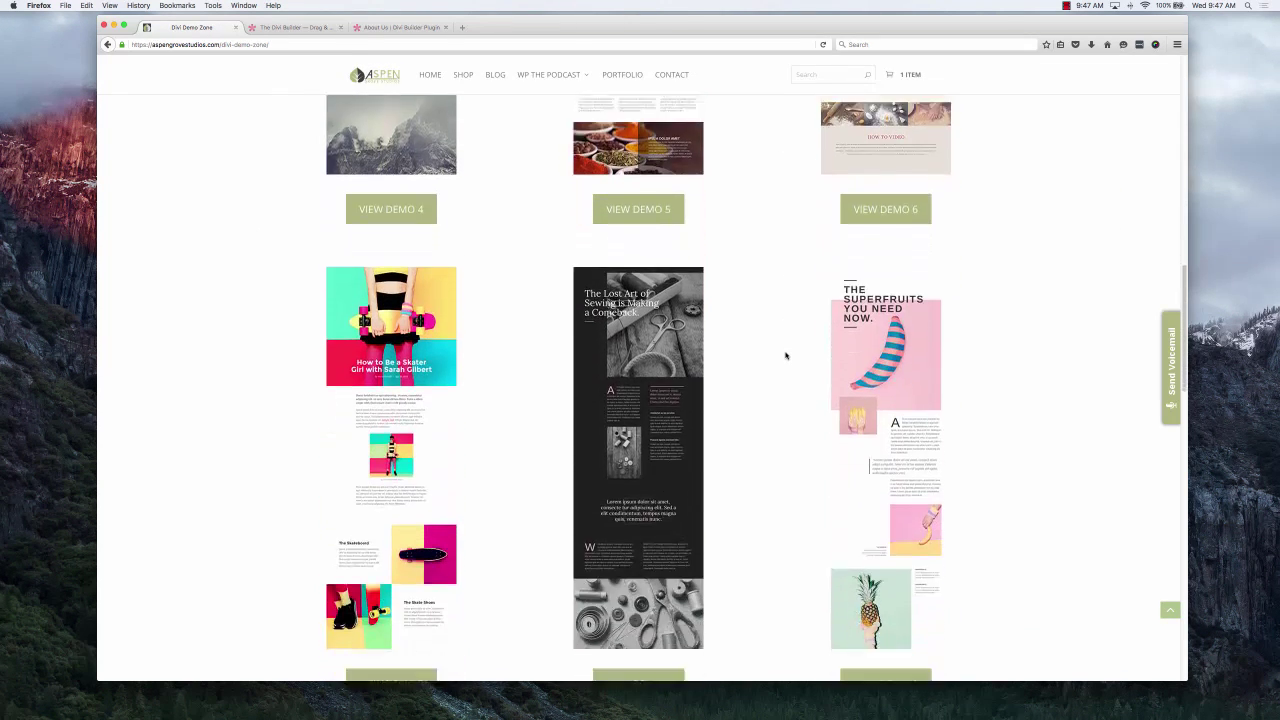
pyautogui.scroll(-8, 786, 355)
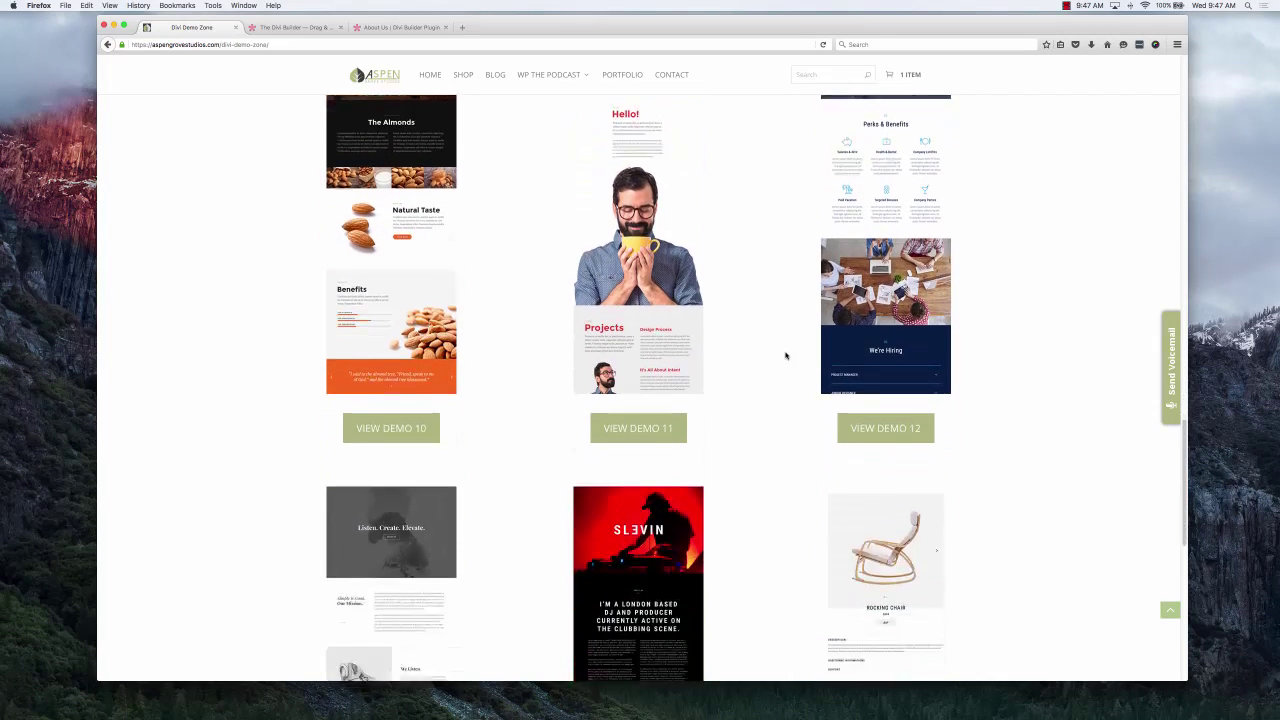
pyautogui.scroll(-4, 786, 355)
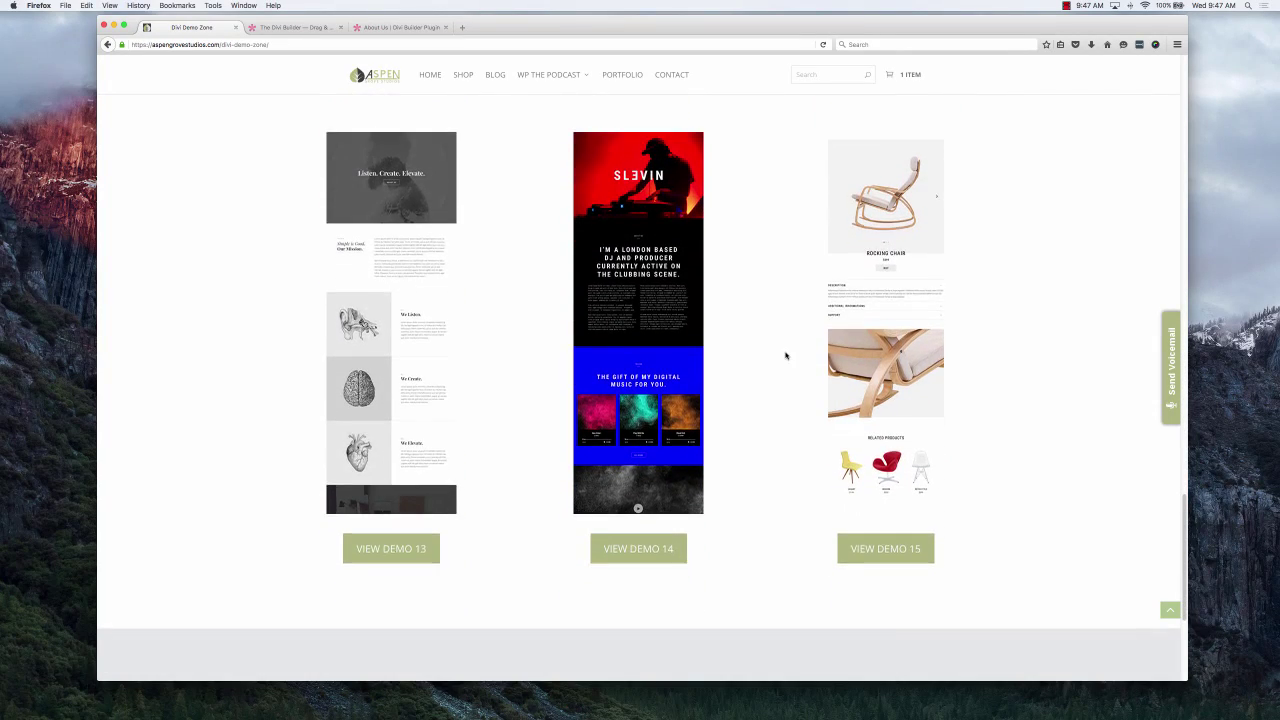
pyautogui.scroll(13, 786, 355)
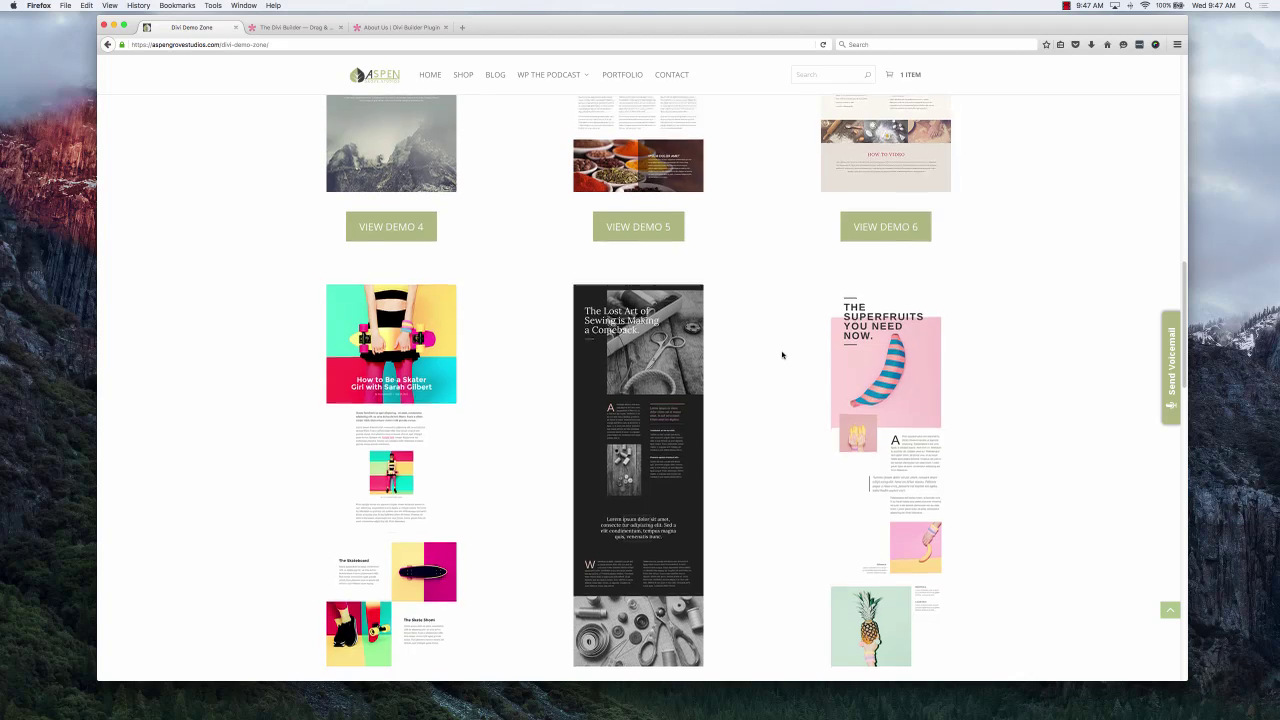
pyautogui.scroll(-3, 782, 355)
pyautogui.scroll(-1, 782, 355)
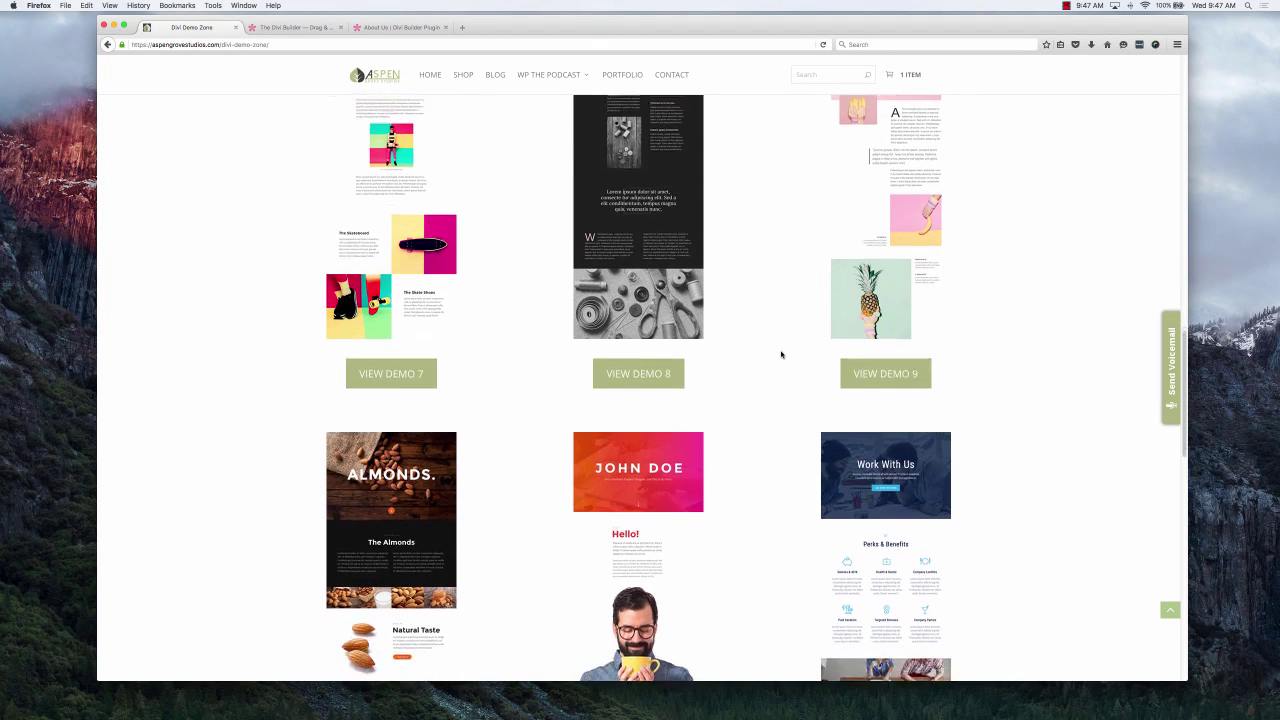
pyautogui.scroll(-2, 782, 355)
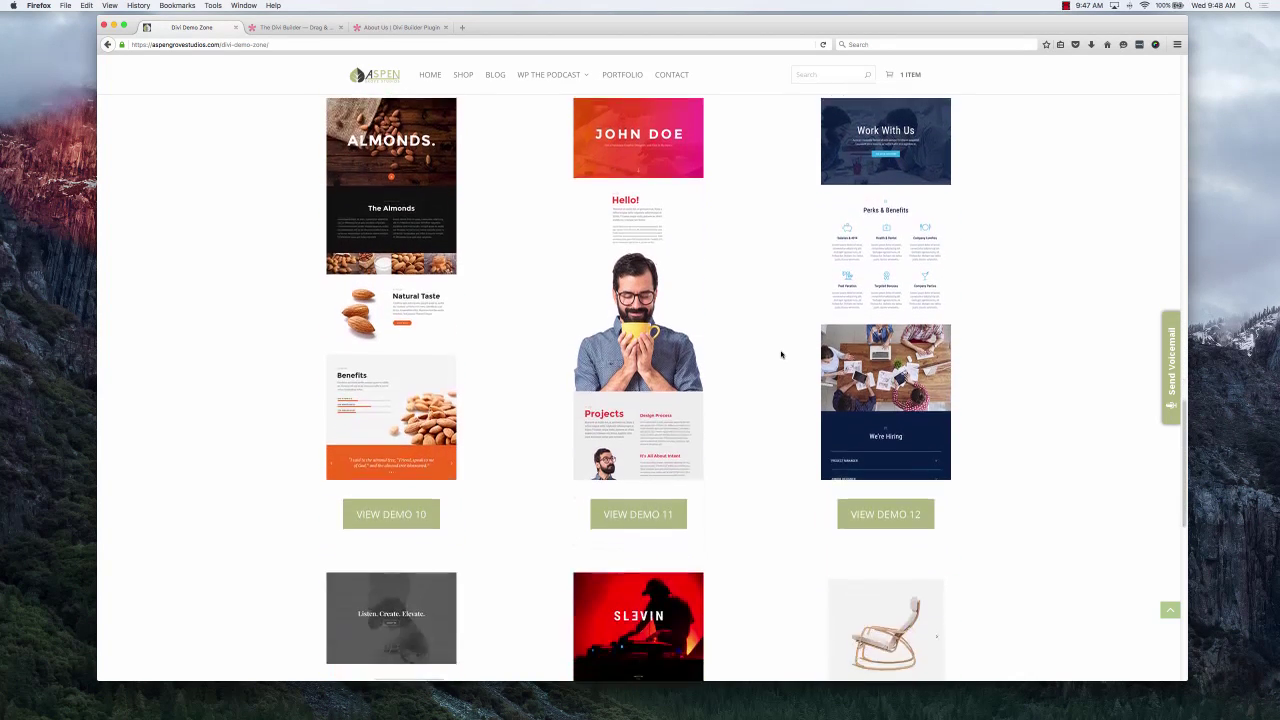
pyautogui.scroll(-3, 782, 355)
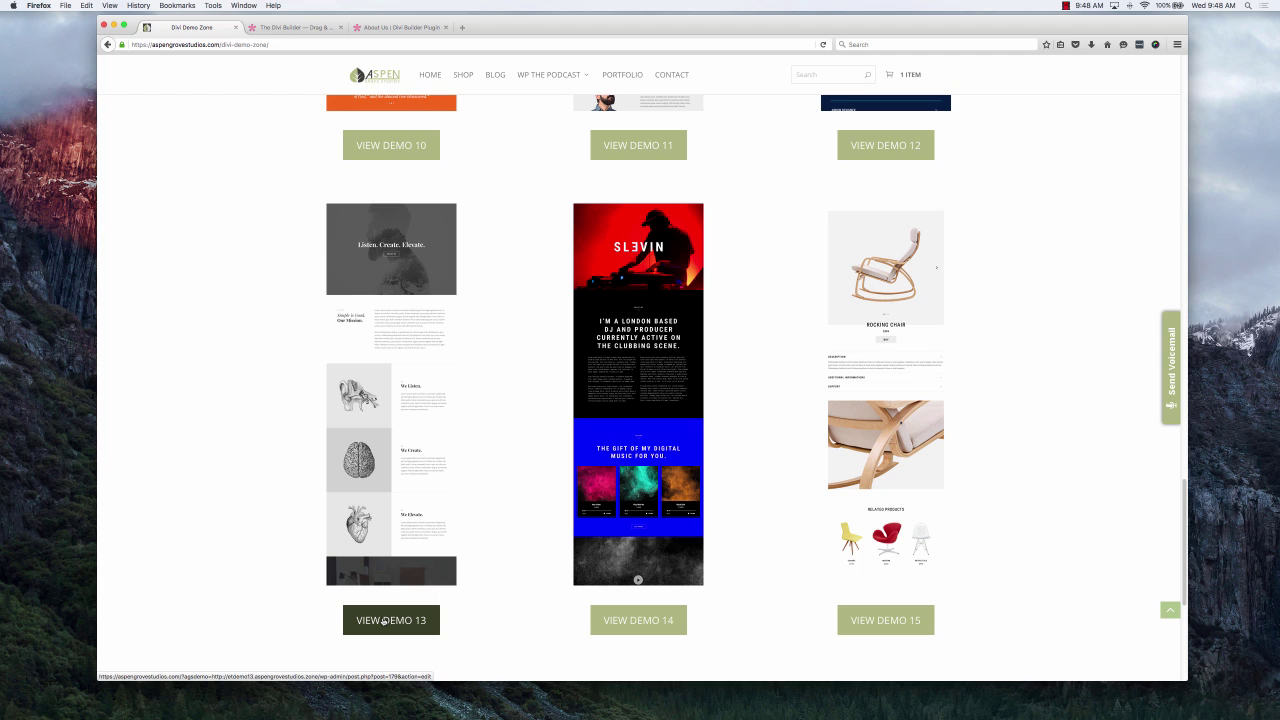
# Open Demo 13, view its live About Us page, then return to the page editor
pyautogui.click(384, 621)
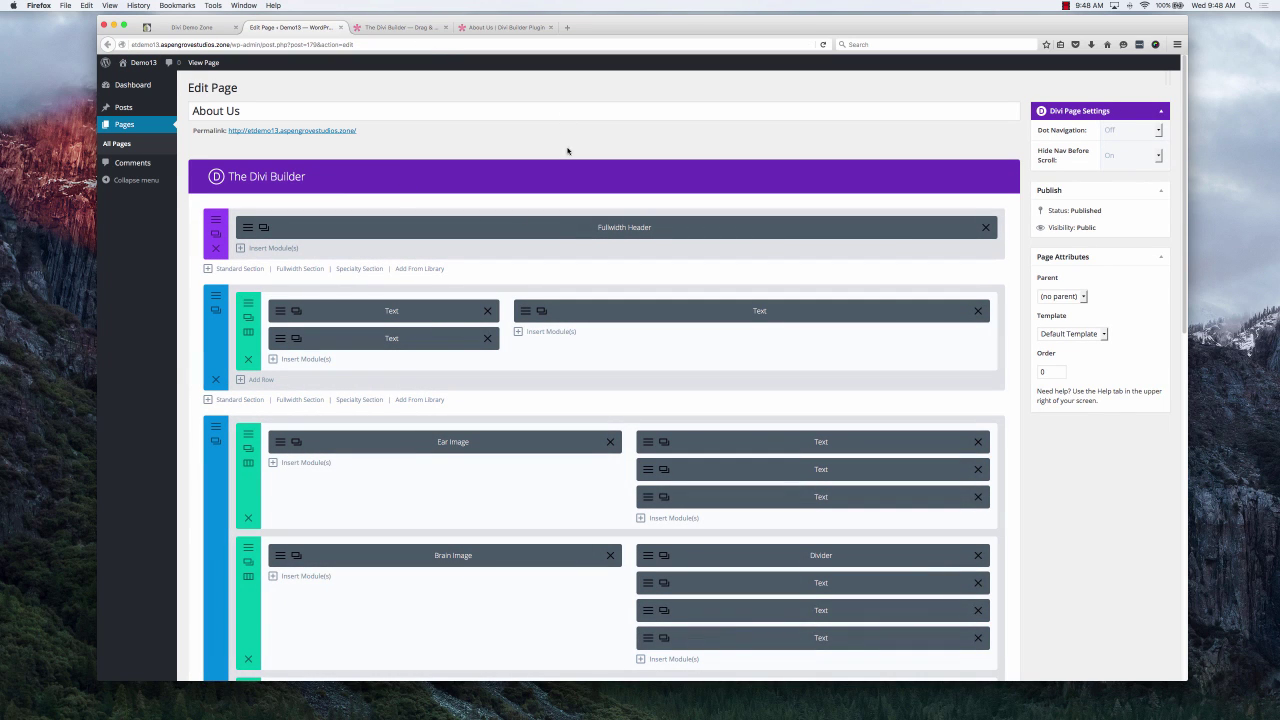
pyautogui.click(201, 63)
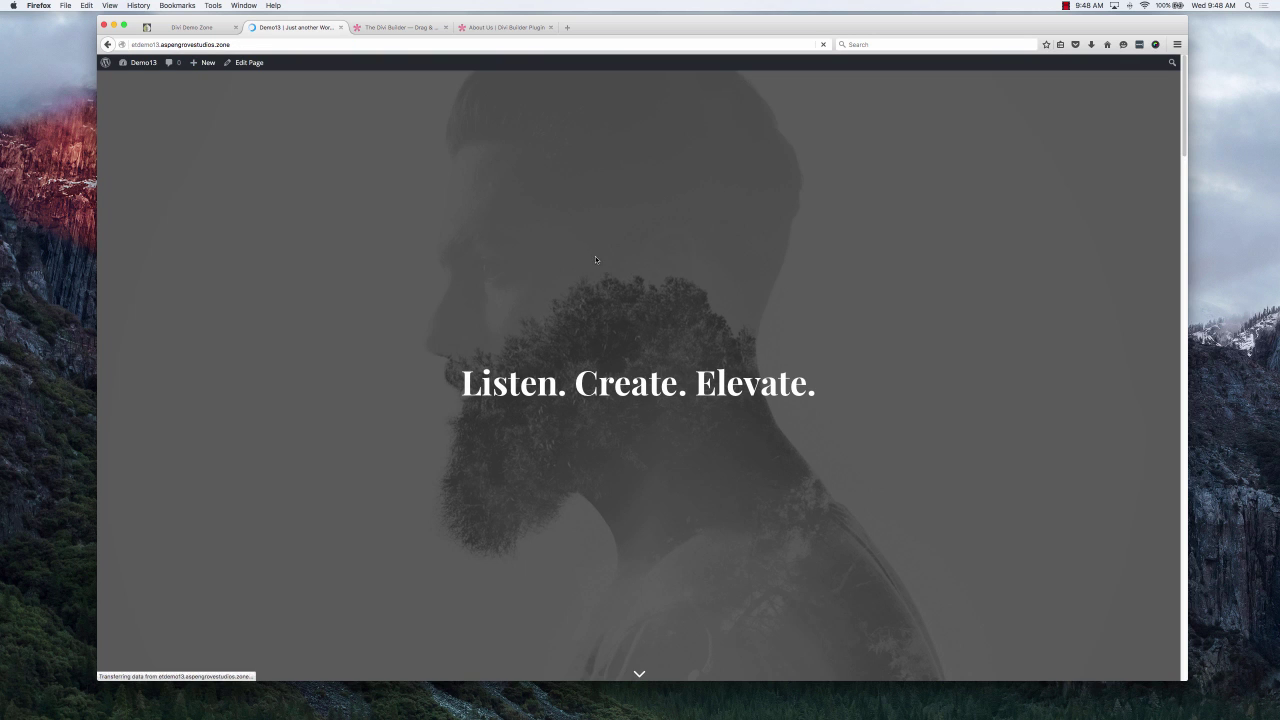
pyautogui.scroll(-5, 595, 256)
pyautogui.scroll(-10, 606, 276)
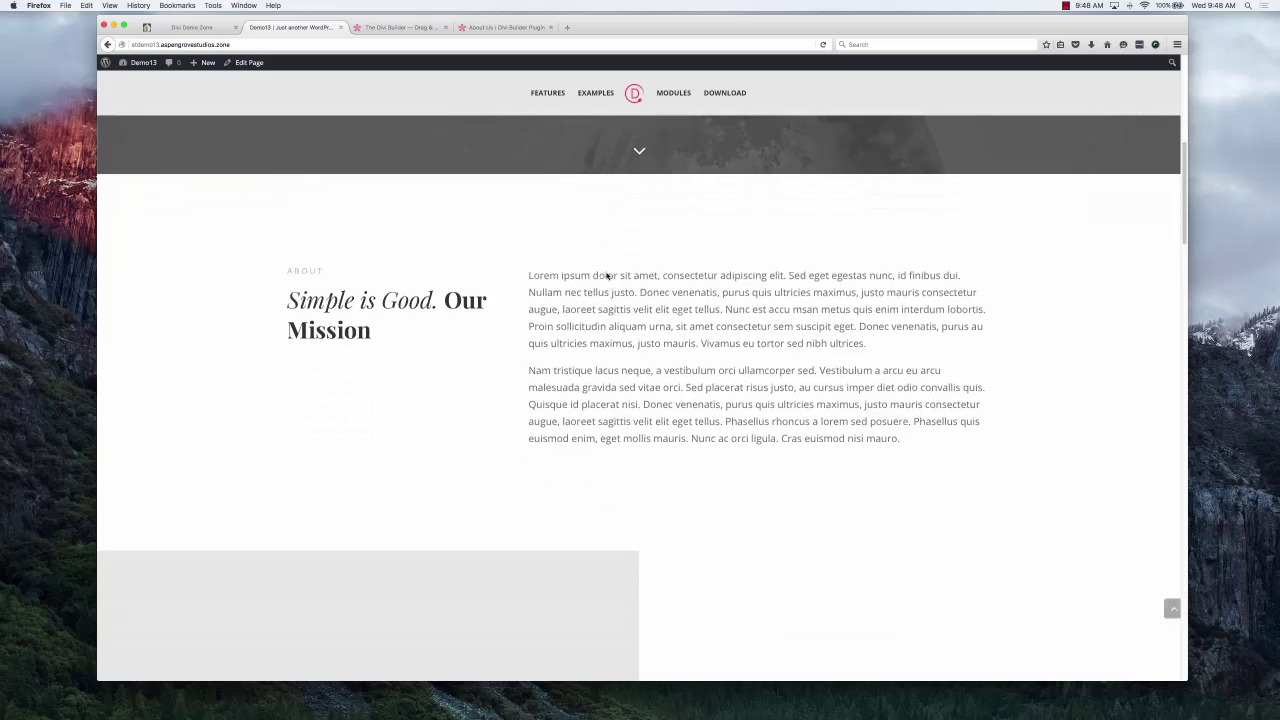
pyautogui.scroll(15, 606, 276)
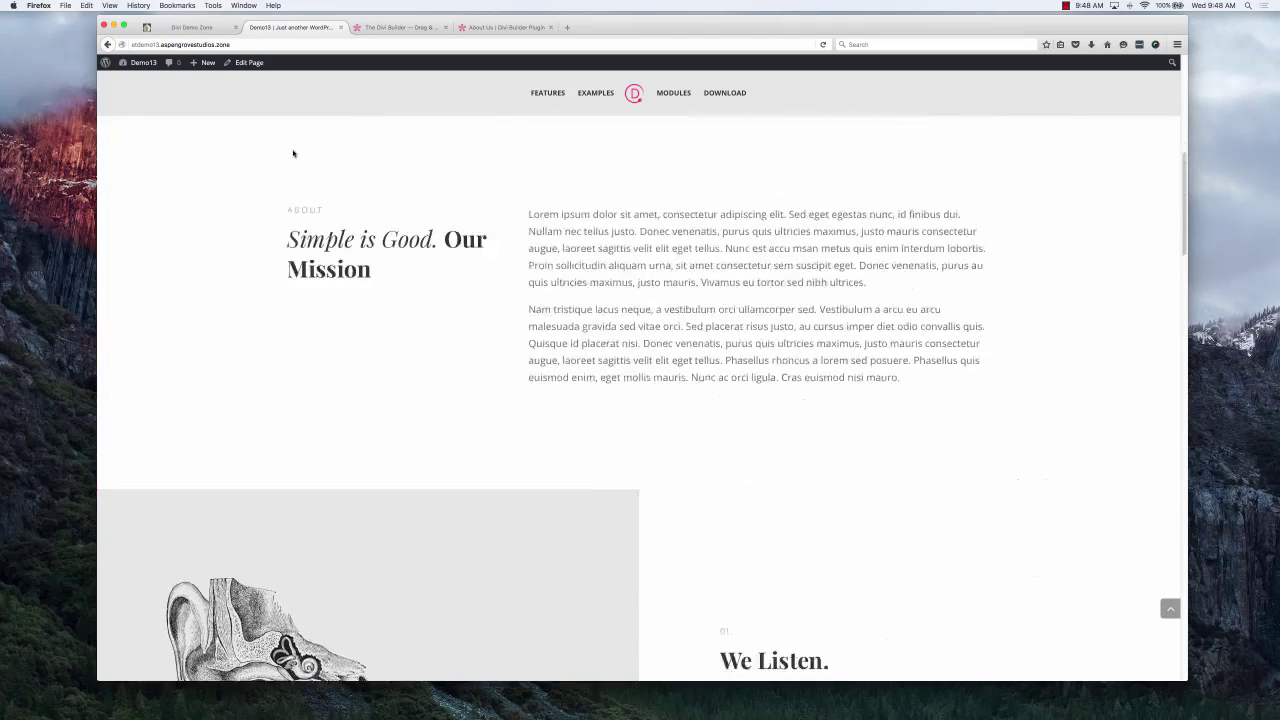
pyautogui.click(246, 63)
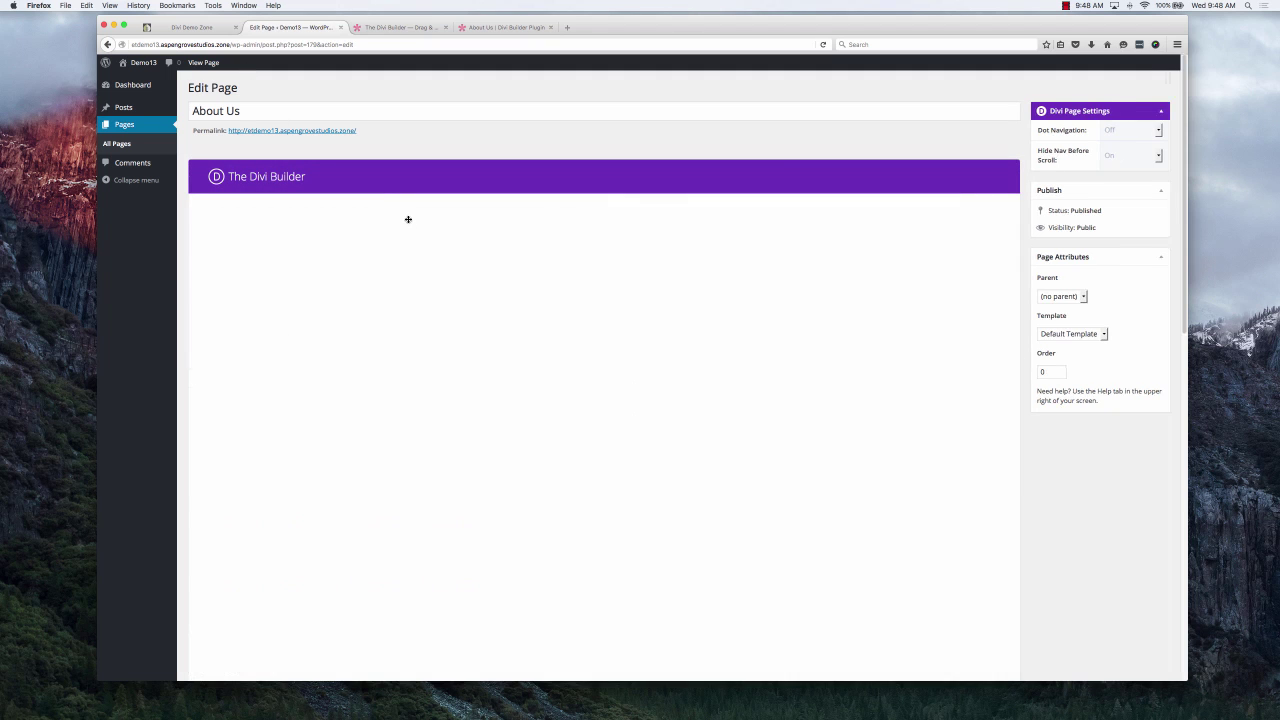
# Open and close the Fullwidth Header module settings, then its section's settings
pyautogui.scroll(-2, 708, 360)
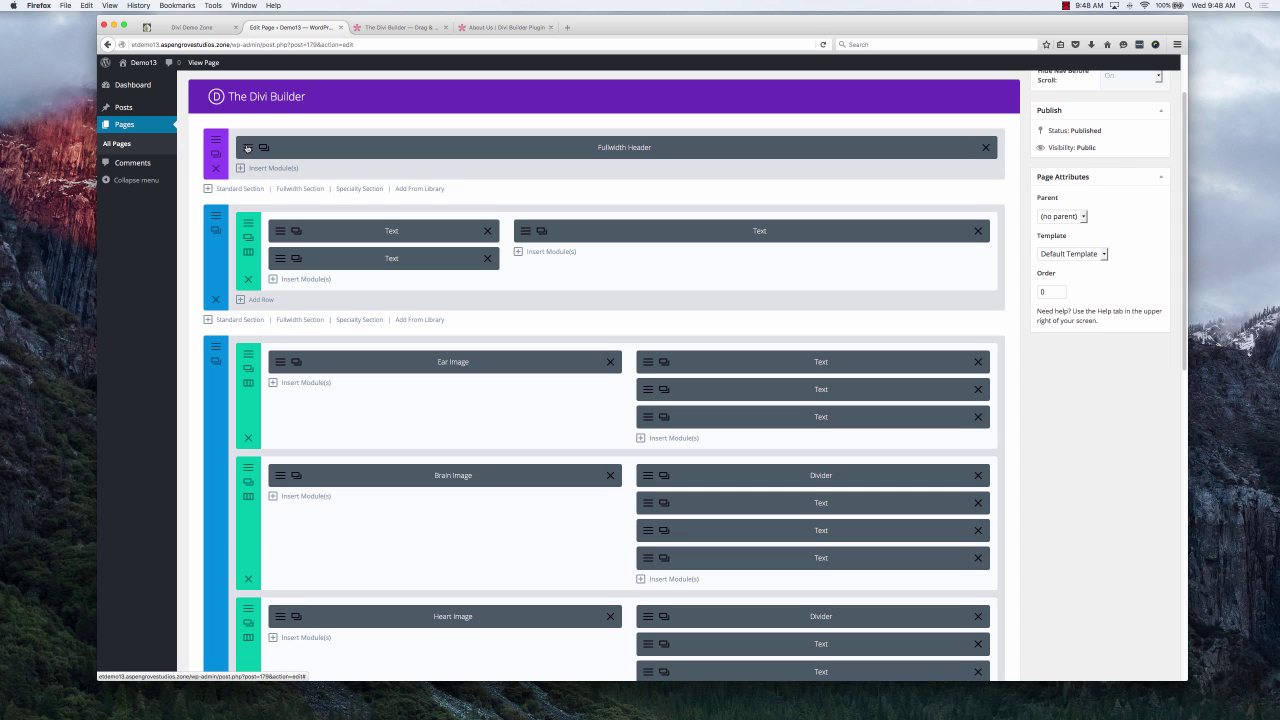
pyautogui.click(247, 148)
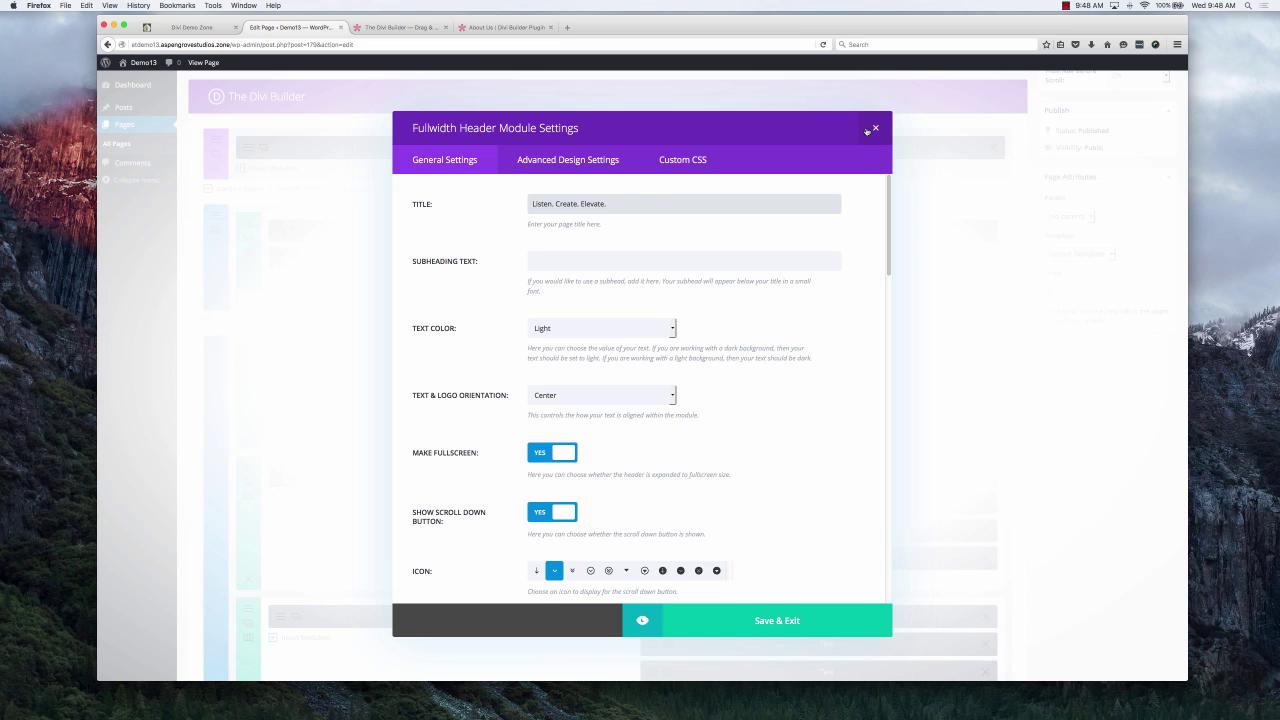
pyautogui.click(875, 130)
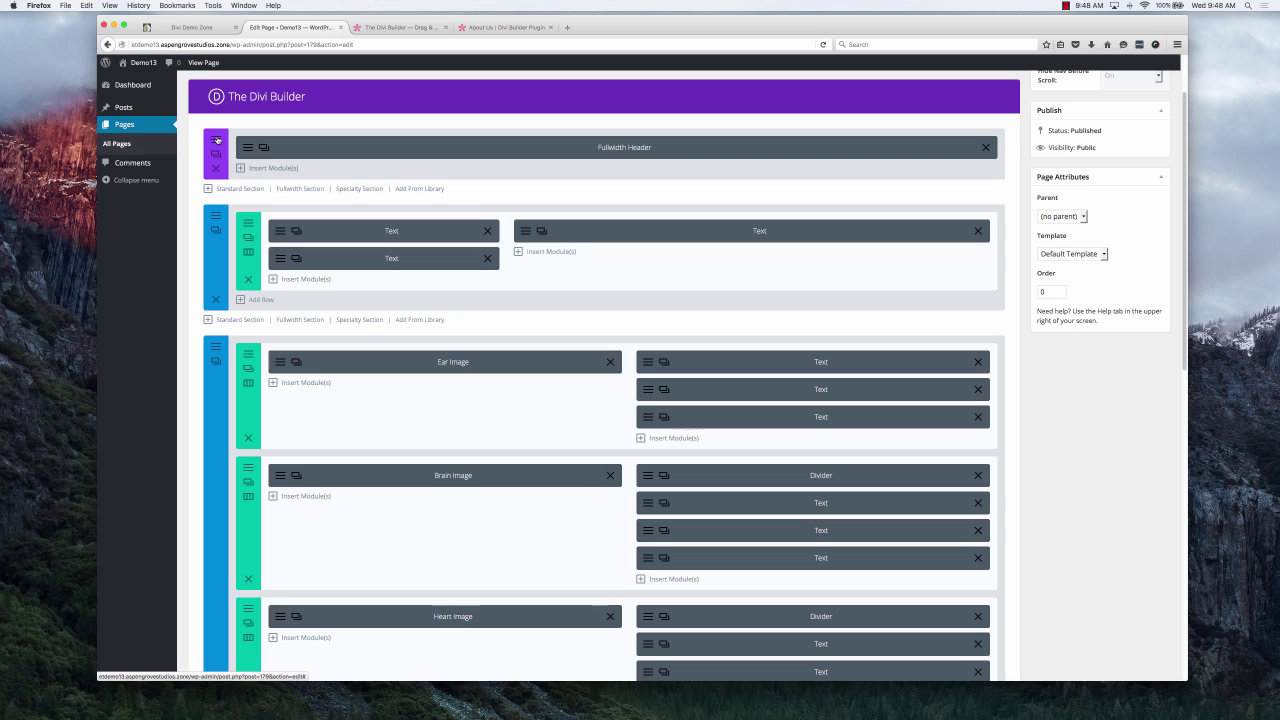
pyautogui.click(218, 140)
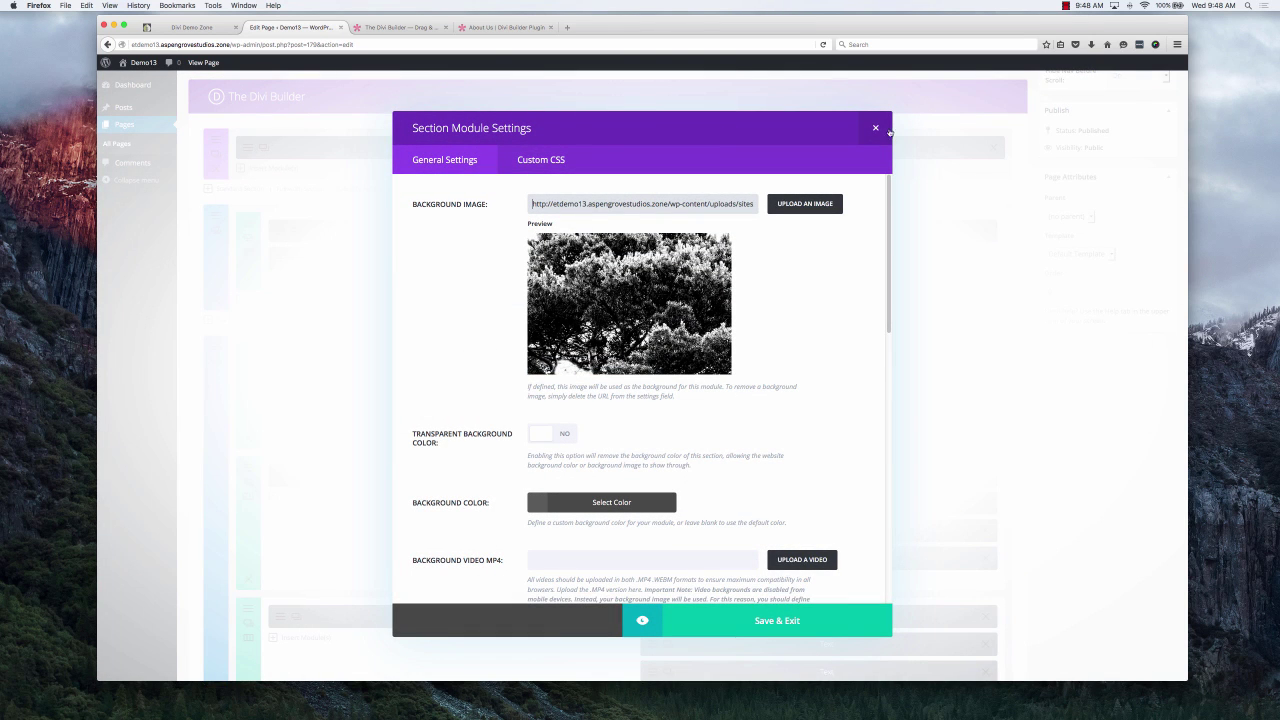
pyautogui.click(875, 129)
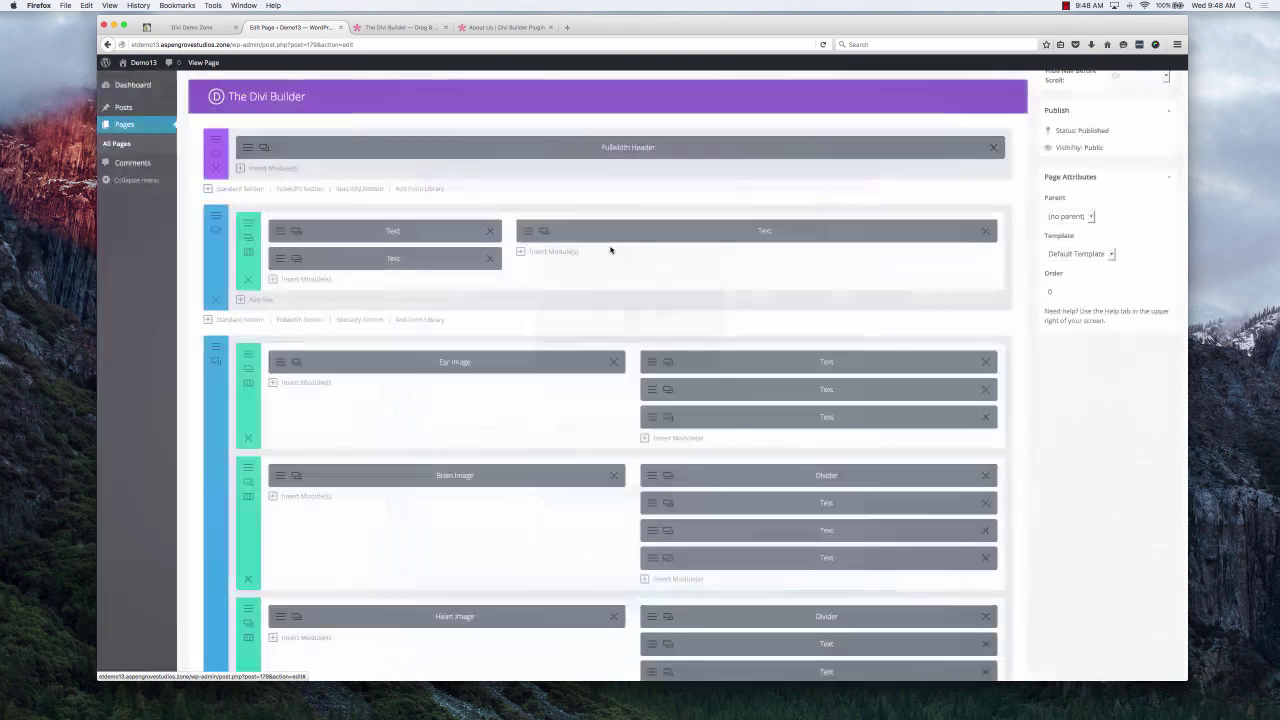
# Scroll down through the second Fullwidth Header and three Image/Text columns, then back up
pyautogui.scroll(-3, 609, 268)
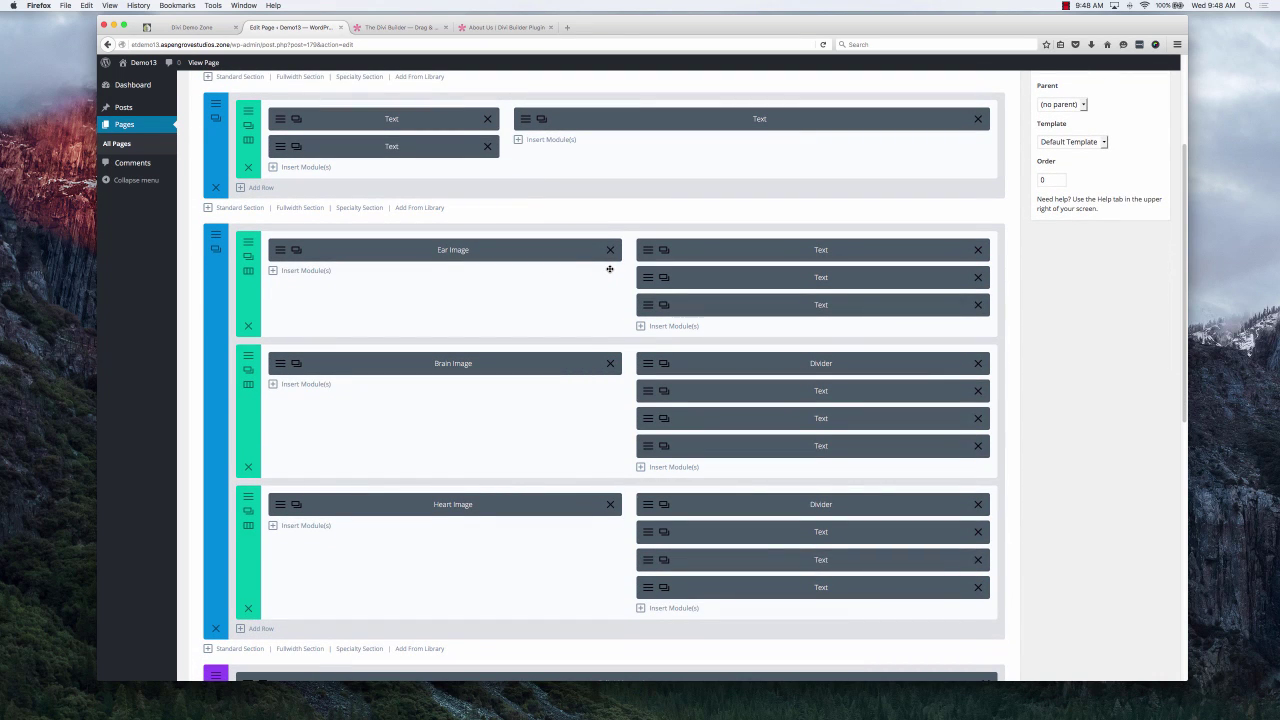
pyautogui.scroll(-4, 610, 275)
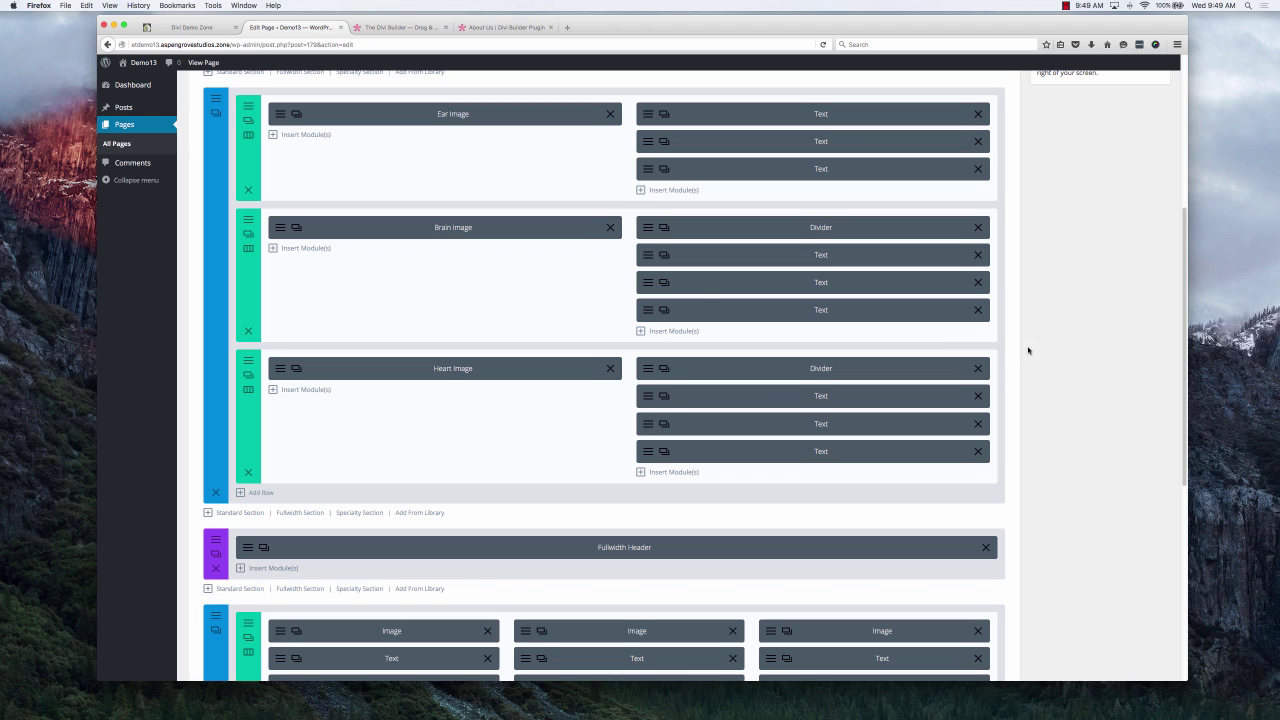
pyautogui.scroll(5, 1105, 346)
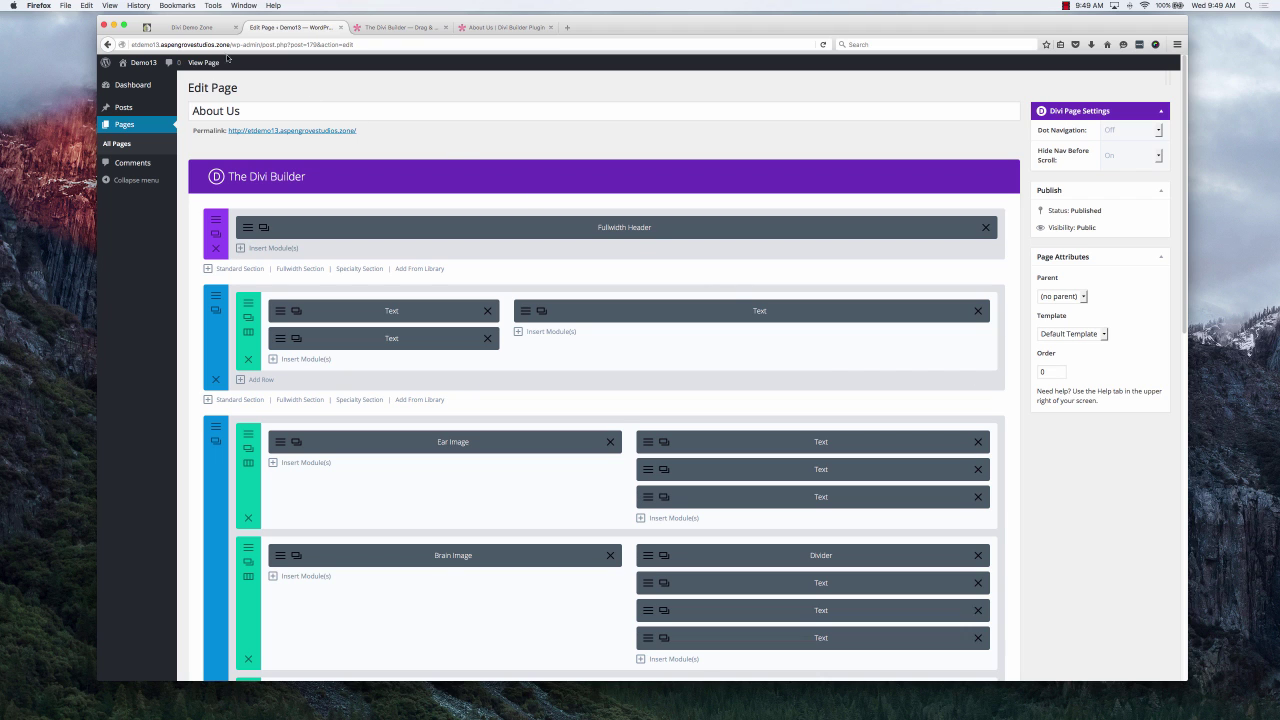
pyautogui.click(190, 28)
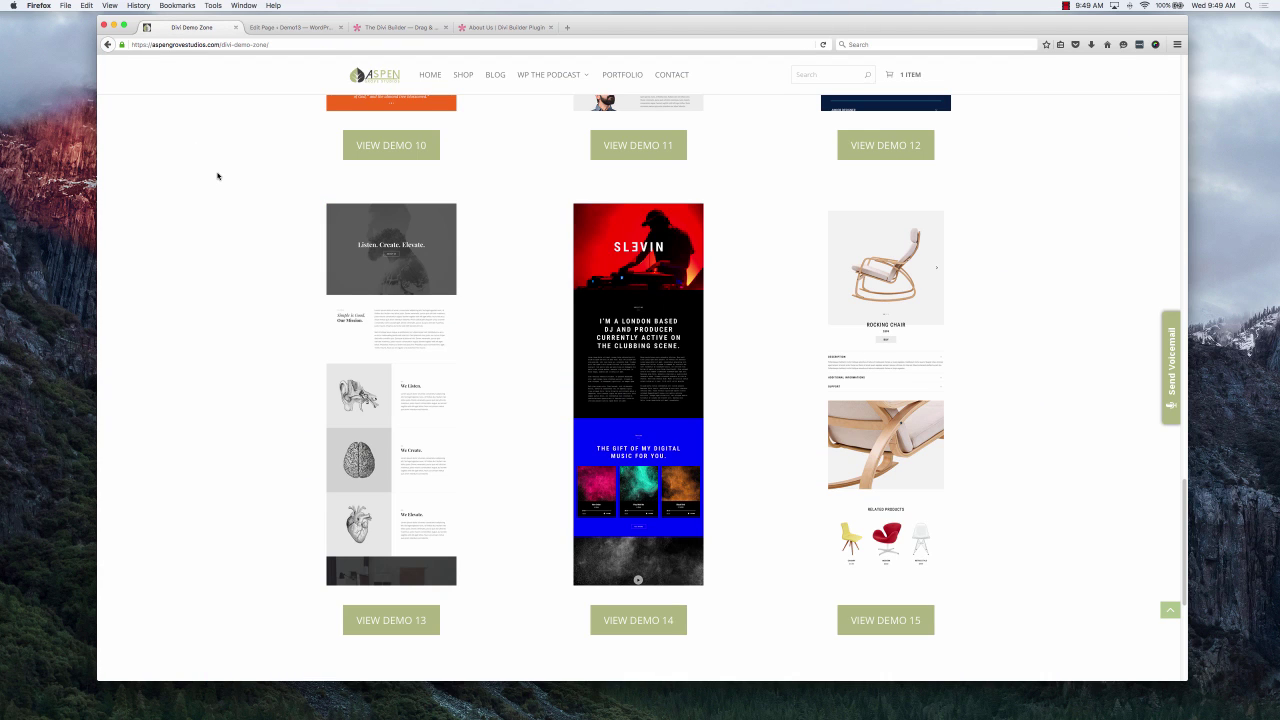
pyautogui.scroll(2, 217, 176)
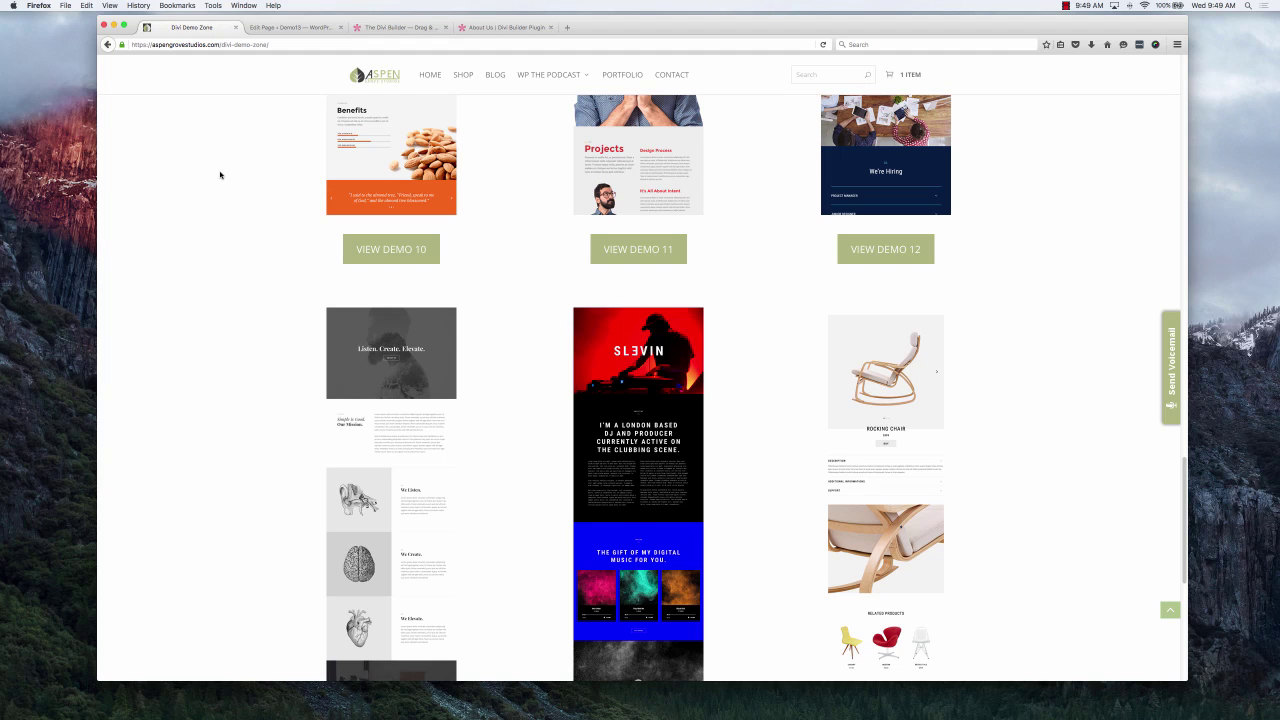